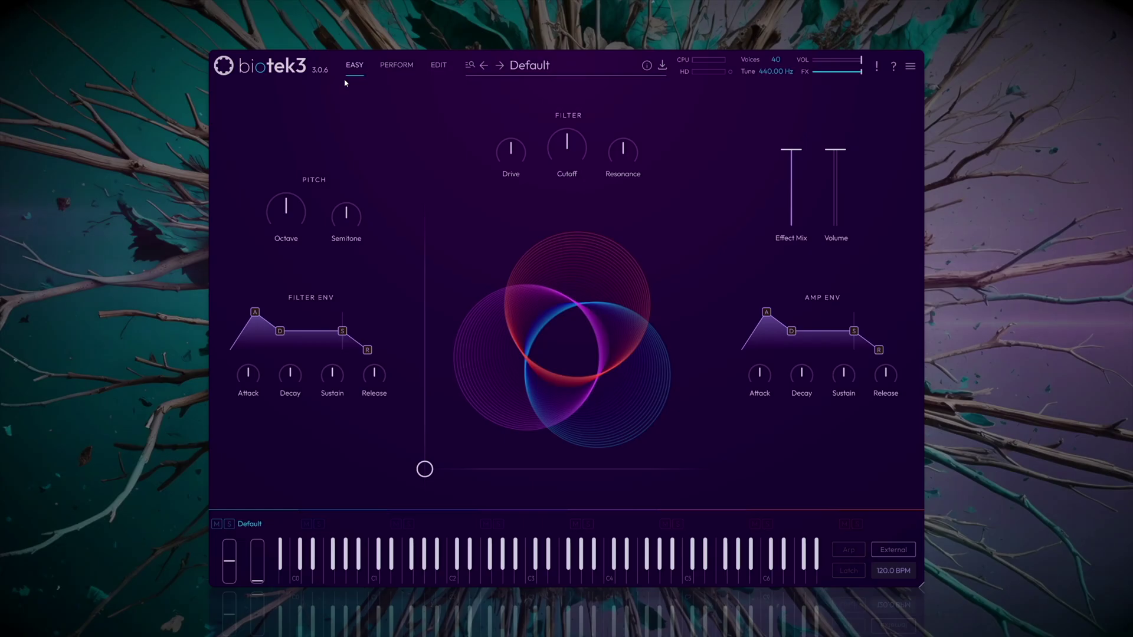
- On the Edit page, change oscillator 1's waveform from Sine to Spinal Saw and expand its editor
{"action": "left_click", "coordinate": [443, 66]}
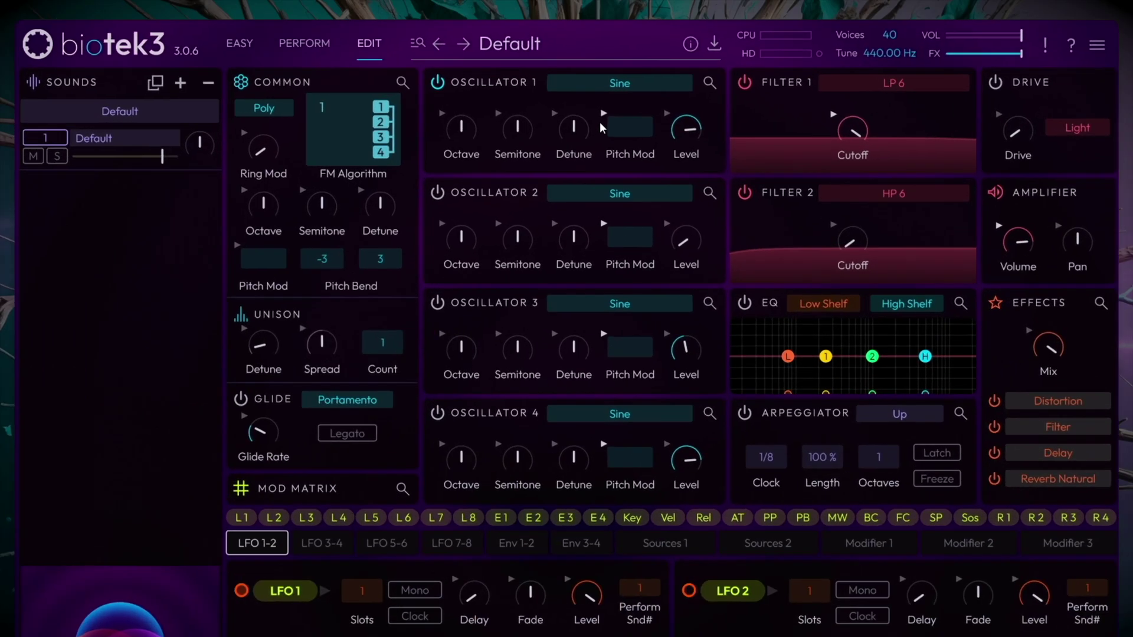
{"action": "left_click", "coordinate": [711, 87]}
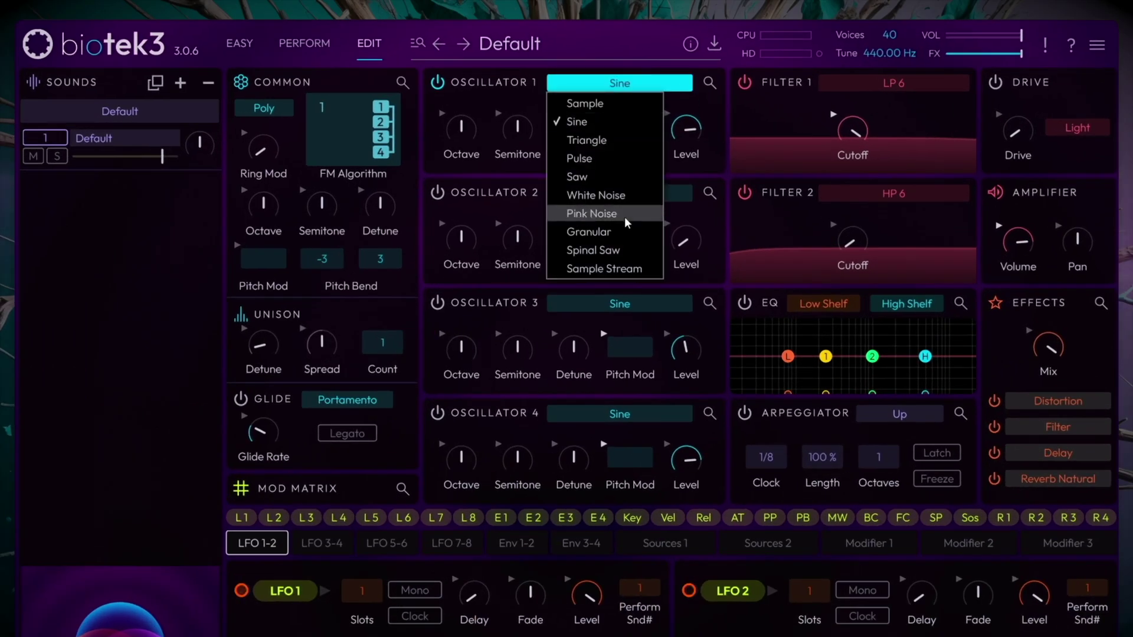
{"action": "left_click", "coordinate": [618, 247]}
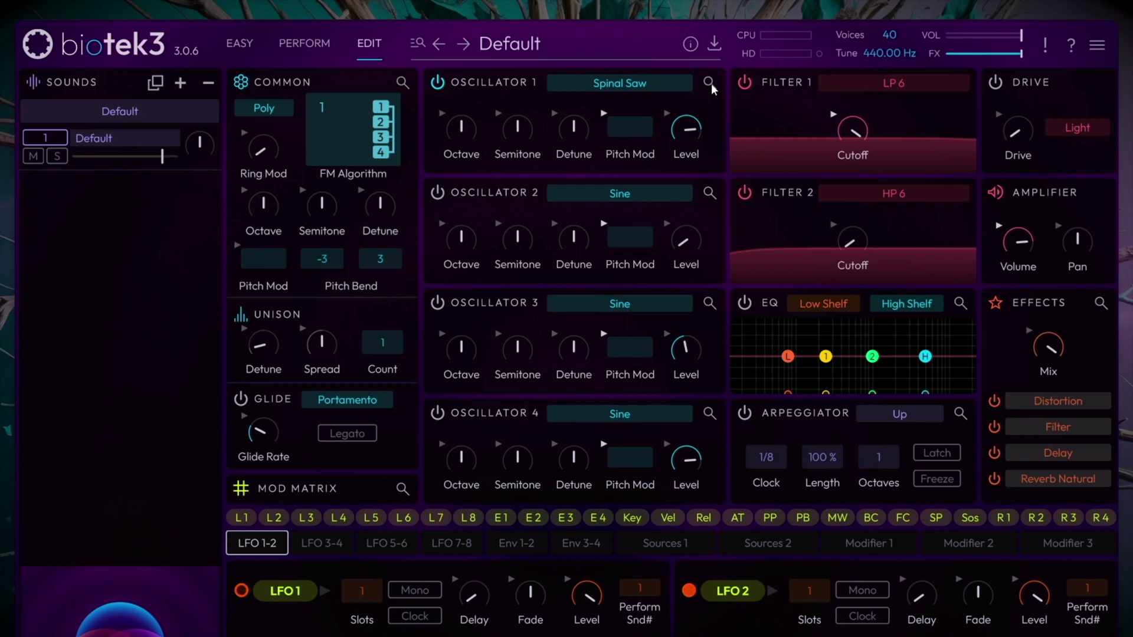
{"action": "left_click", "coordinate": [712, 88]}
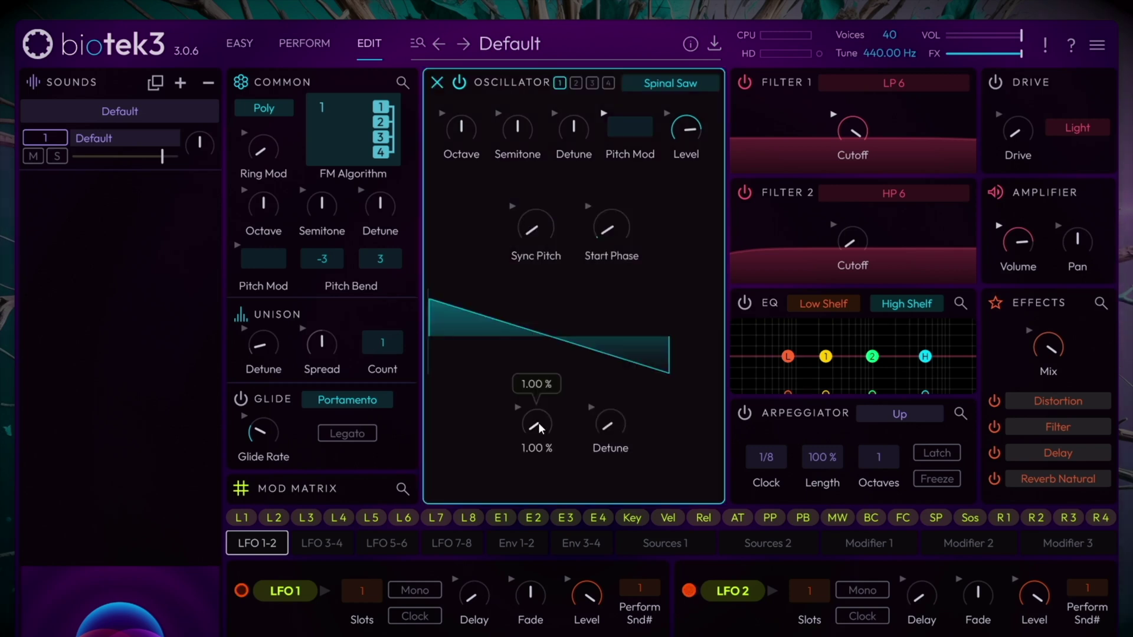
- Raise oscillator 1's Cluster to about 5% and its Detune to about 25%
{"action": "left_click_drag", "start_coordinate": [538, 429], "coordinate": [581, 202]}
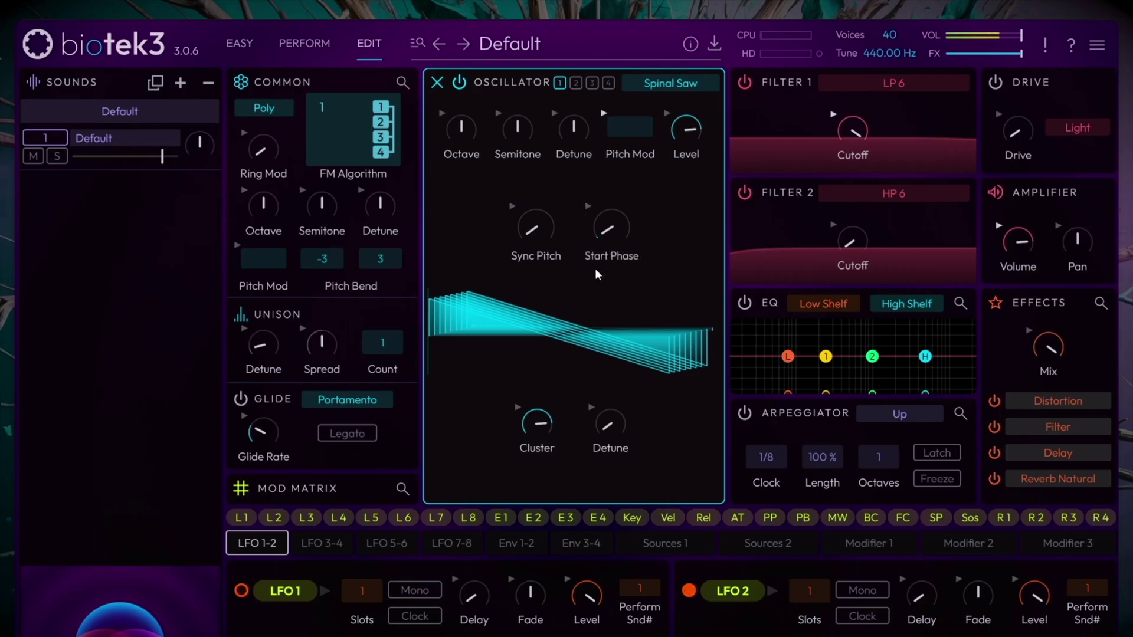
{"action": "mouse_move", "coordinate": [608, 438]}
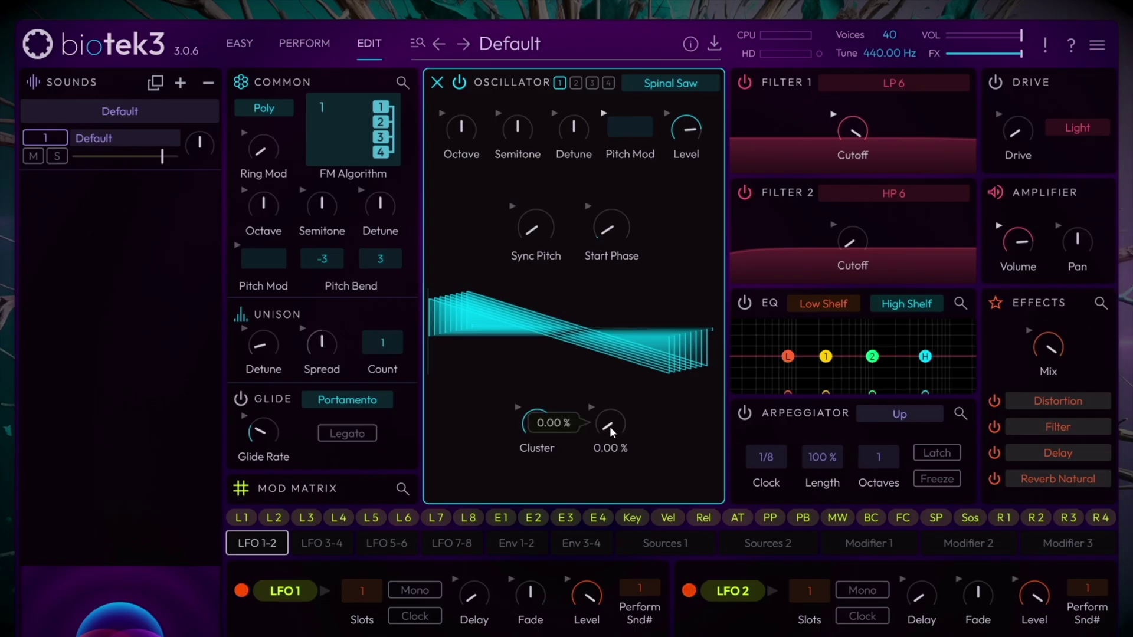
{"action": "left_click_drag", "start_coordinate": [612, 433], "coordinate": [625, 343]}
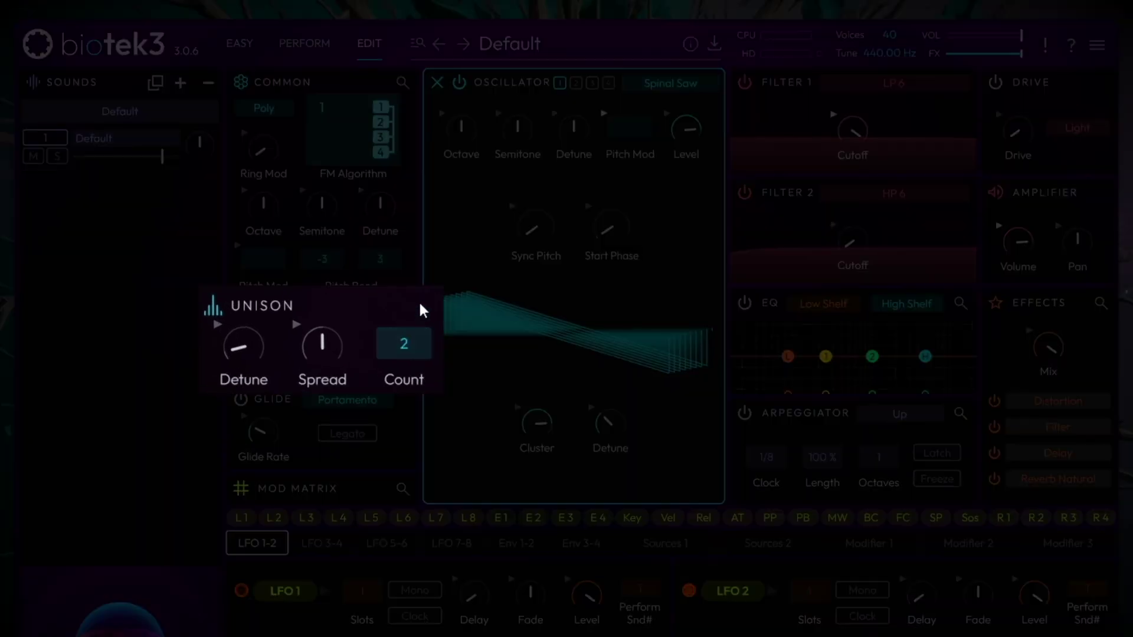
- Set the unison detune to around 7 and widen the unison spread to 42%
{"action": "left_click_drag", "start_coordinate": [319, 344], "coordinate": [322, 394]}
{"action": "left_click_drag", "start_coordinate": [267, 349], "coordinate": [326, 355]}
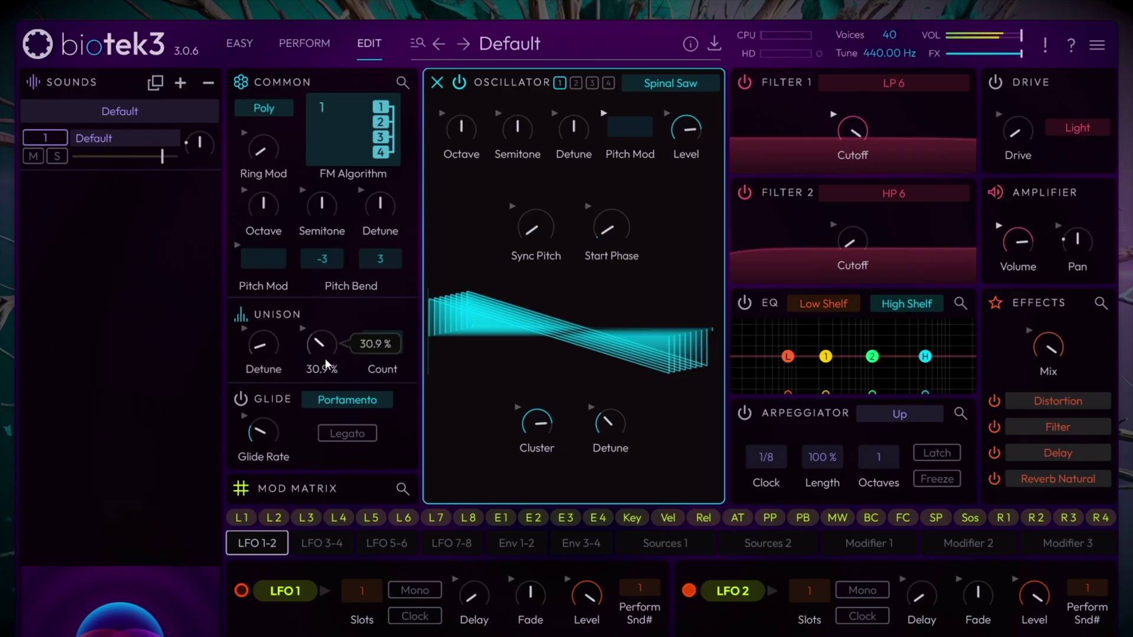
{"action": "left_click_drag", "start_coordinate": [326, 364], "coordinate": [341, 347]}
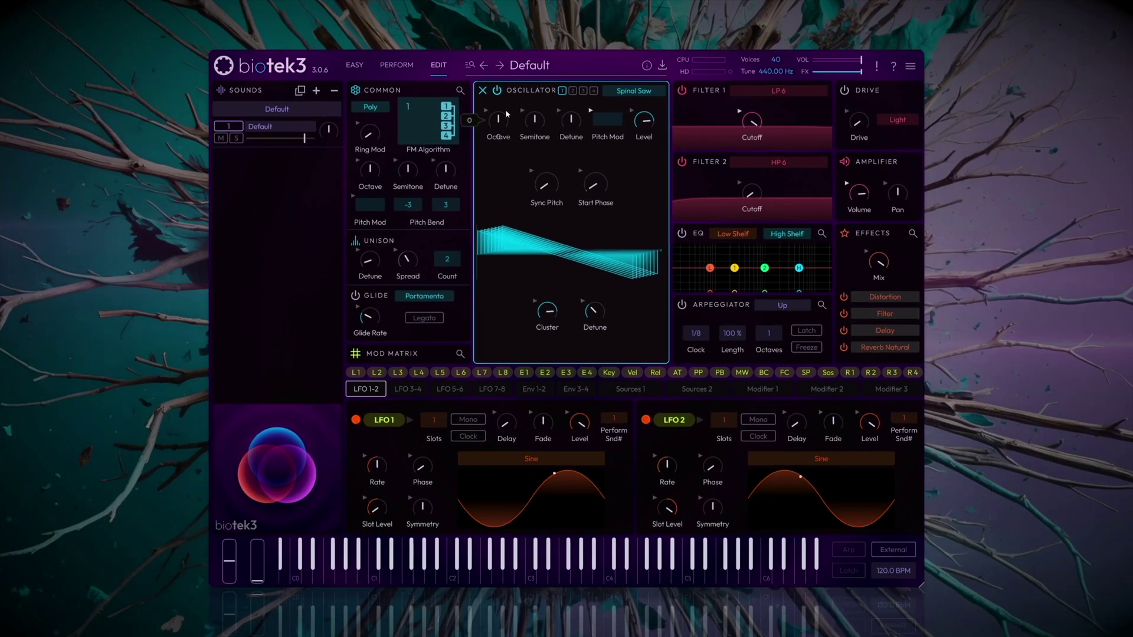
- Give envelope 4 a short attack, a curved decay to about 57% and a curved 261 ms release
{"action": "left_click", "coordinate": [483, 90]}
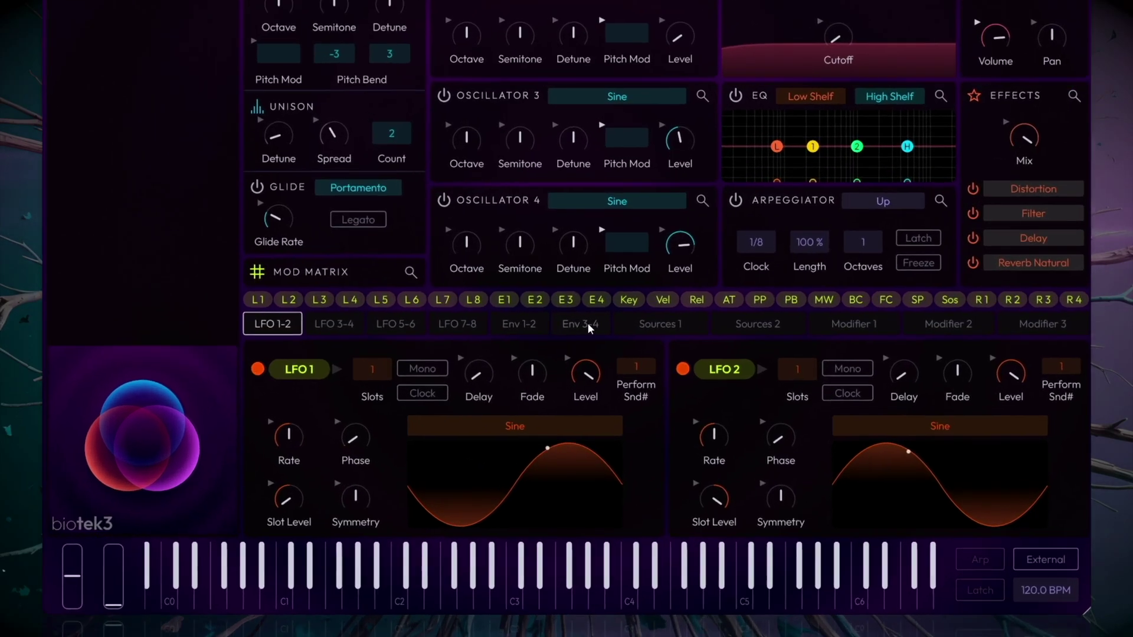
{"action": "left_click", "coordinate": [581, 392]}
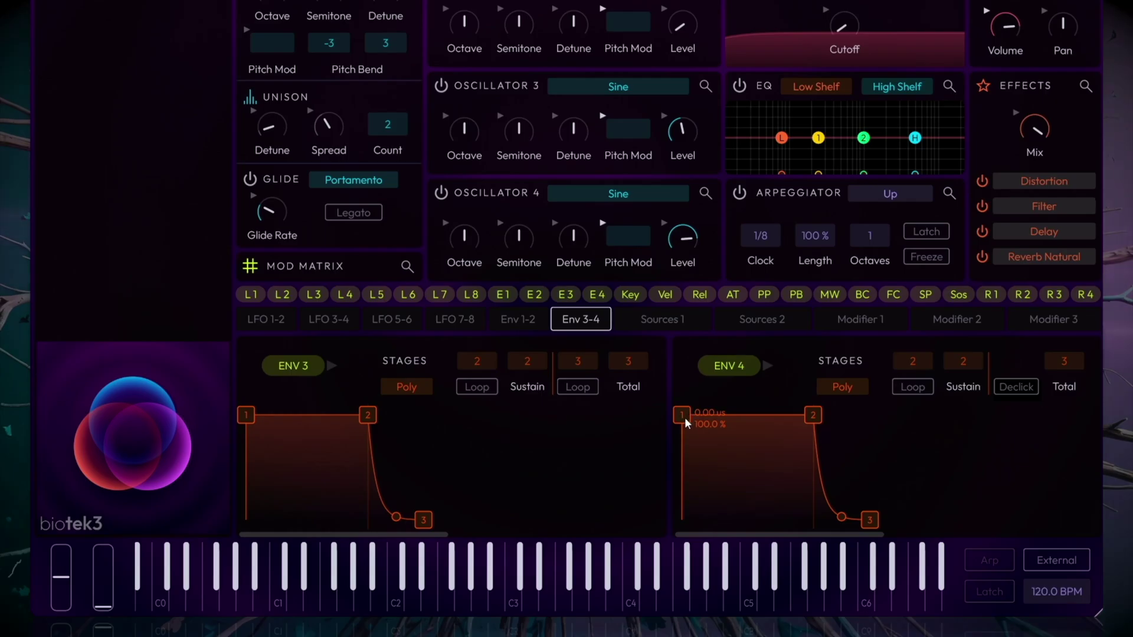
{"action": "left_click_drag", "start_coordinate": [685, 423], "coordinate": [724, 414]}
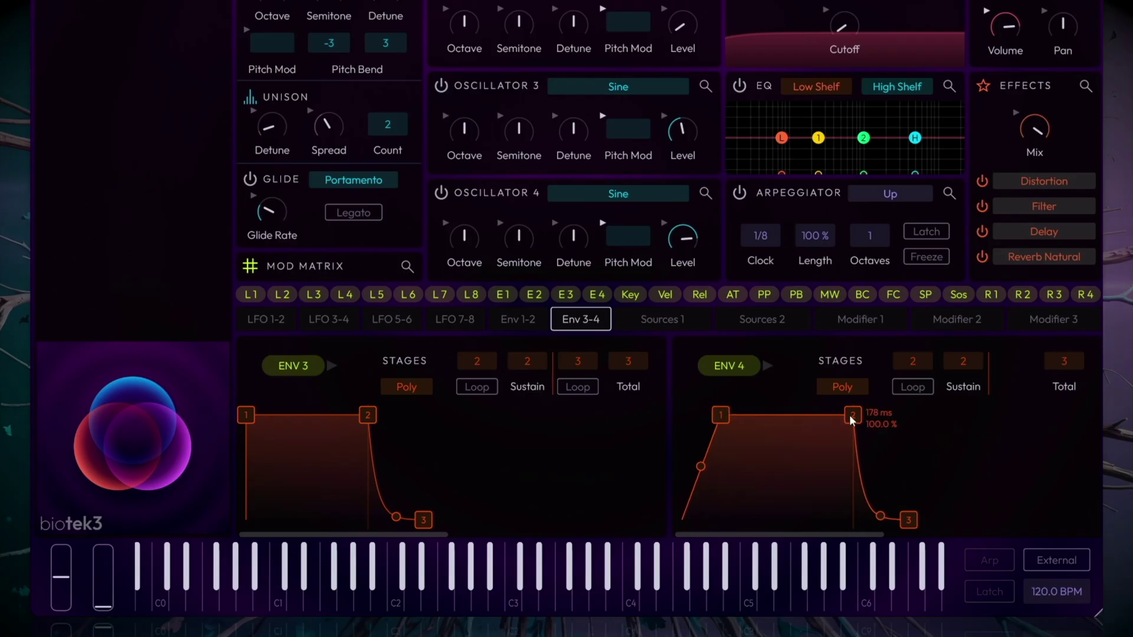
{"action": "left_click_drag", "start_coordinate": [854, 417], "coordinate": [888, 459]}
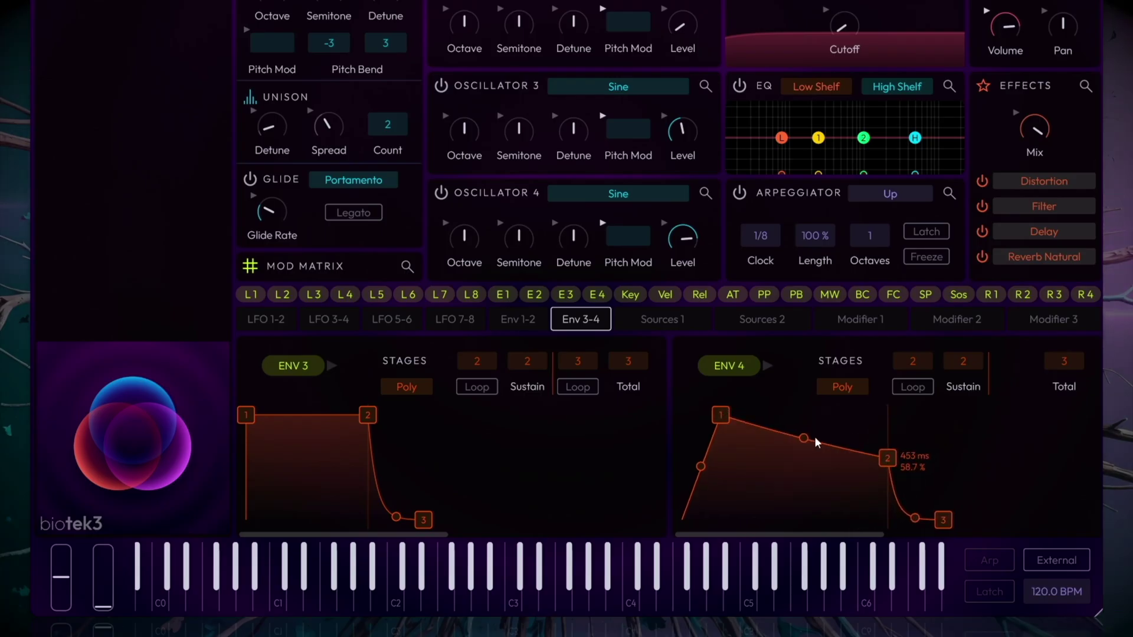
{"action": "left_click_drag", "start_coordinate": [804, 442], "coordinate": [829, 465]}
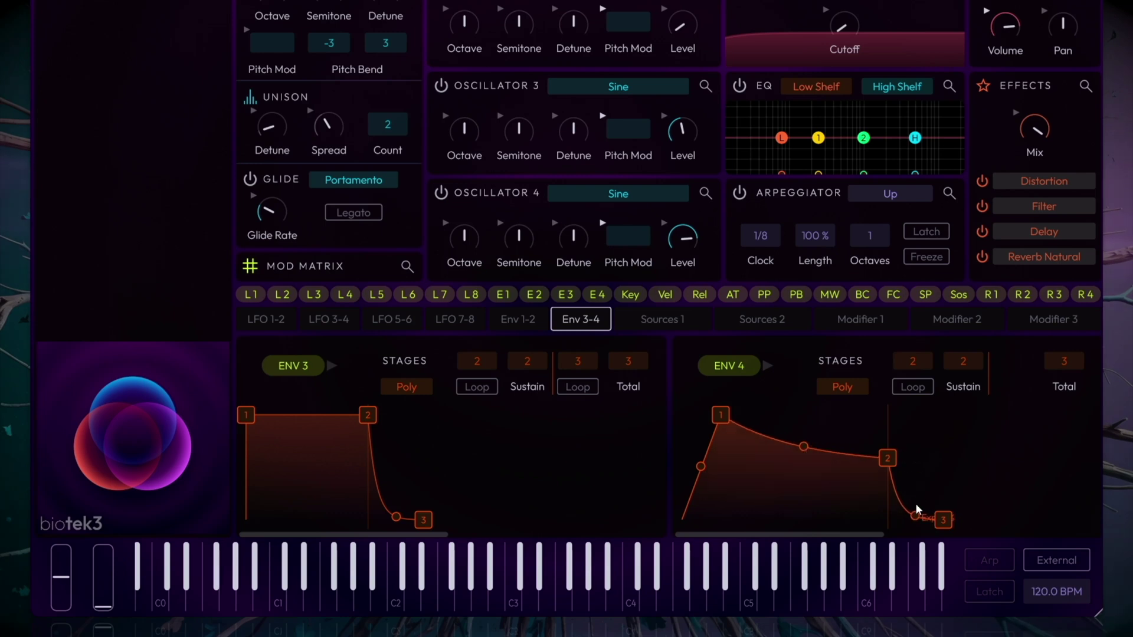
{"action": "left_click_drag", "start_coordinate": [917, 506], "coordinate": [922, 482]}
{"action": "left_click_drag", "start_coordinate": [949, 527], "coordinate": [1044, 518]}
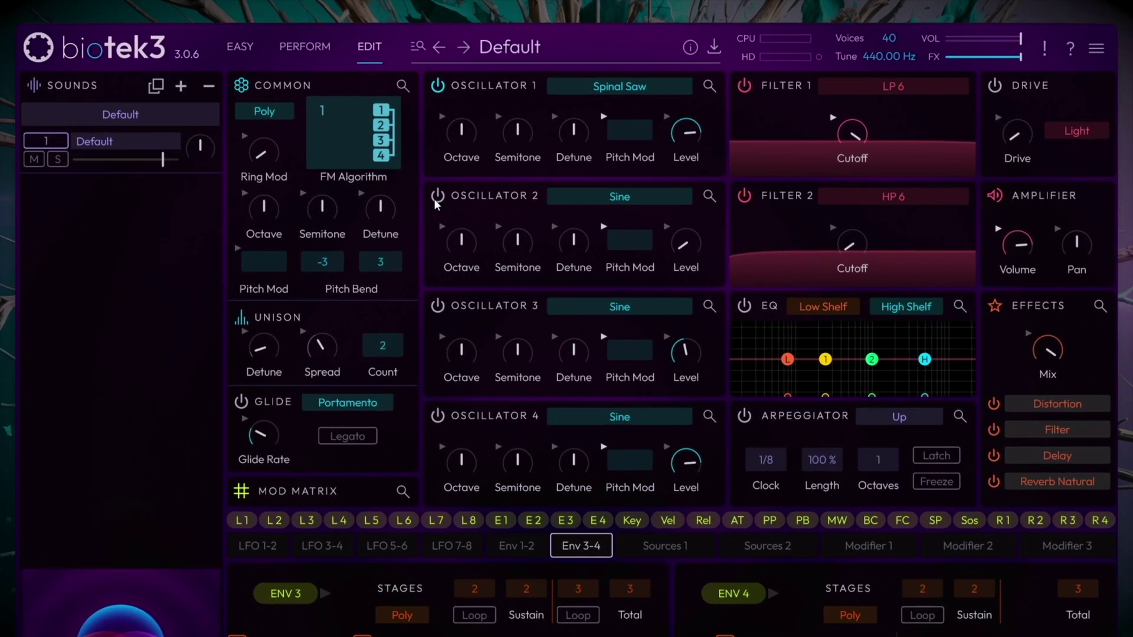
- Switch oscillator 2 to Spinal Saw with Cluster about 7% and Detune about 50%
{"action": "left_click", "coordinate": [620, 197]}
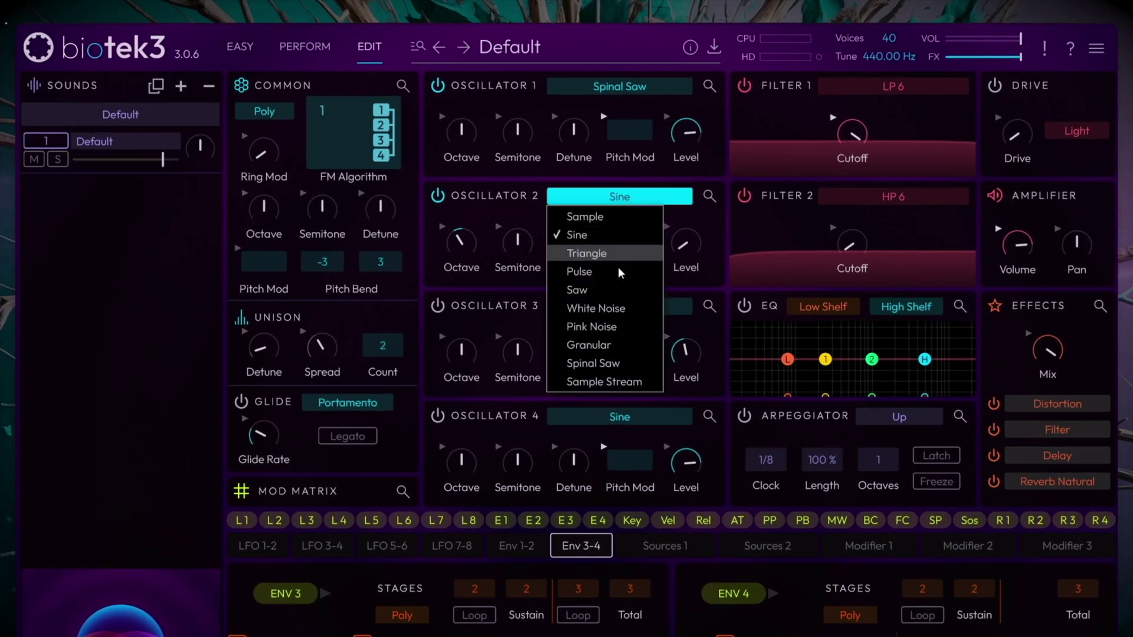
{"action": "left_click", "coordinate": [622, 362]}
{"action": "left_click", "coordinate": [708, 200]}
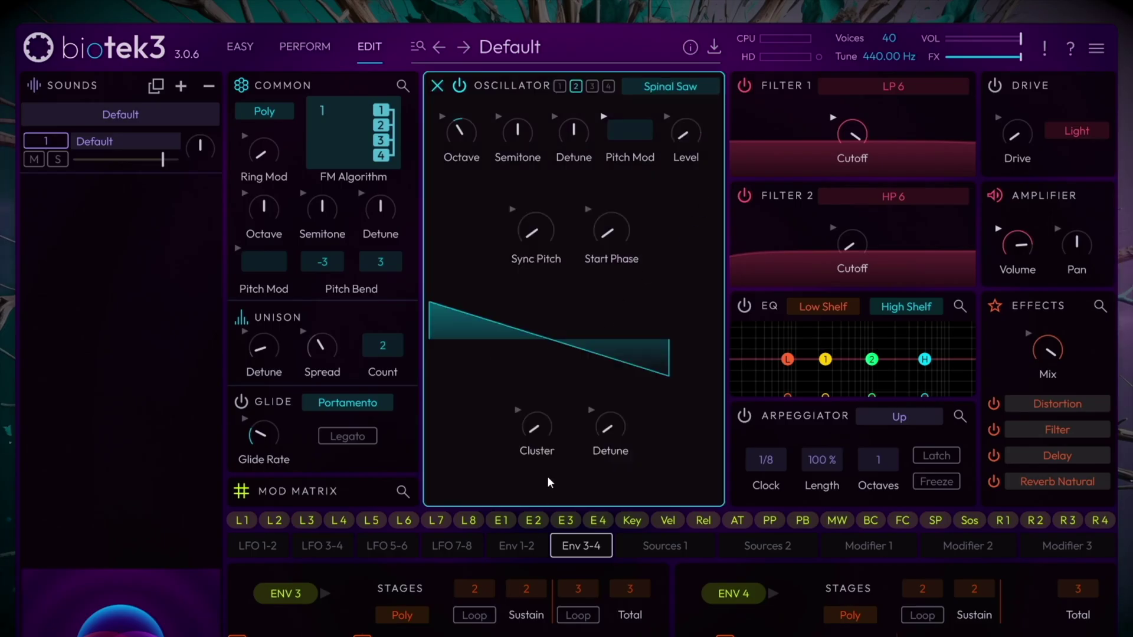
{"action": "mouse_move", "coordinate": [533, 432]}
{"action": "mouse_move", "coordinate": [693, 146]}
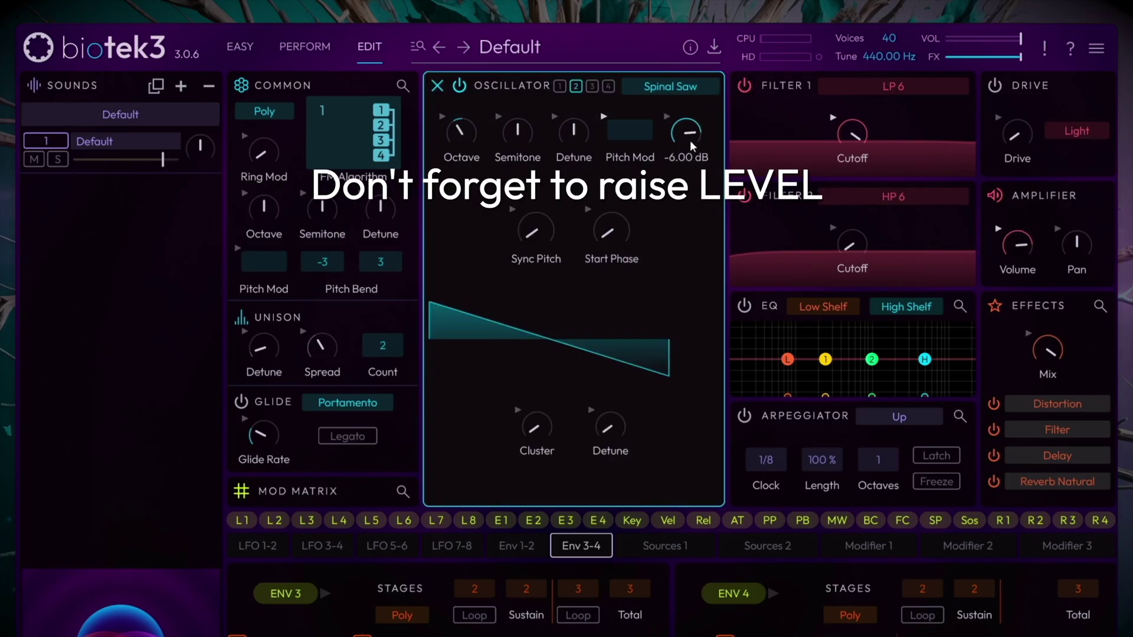
{"action": "left_click_drag", "start_coordinate": [536, 437], "coordinate": [560, 215]}
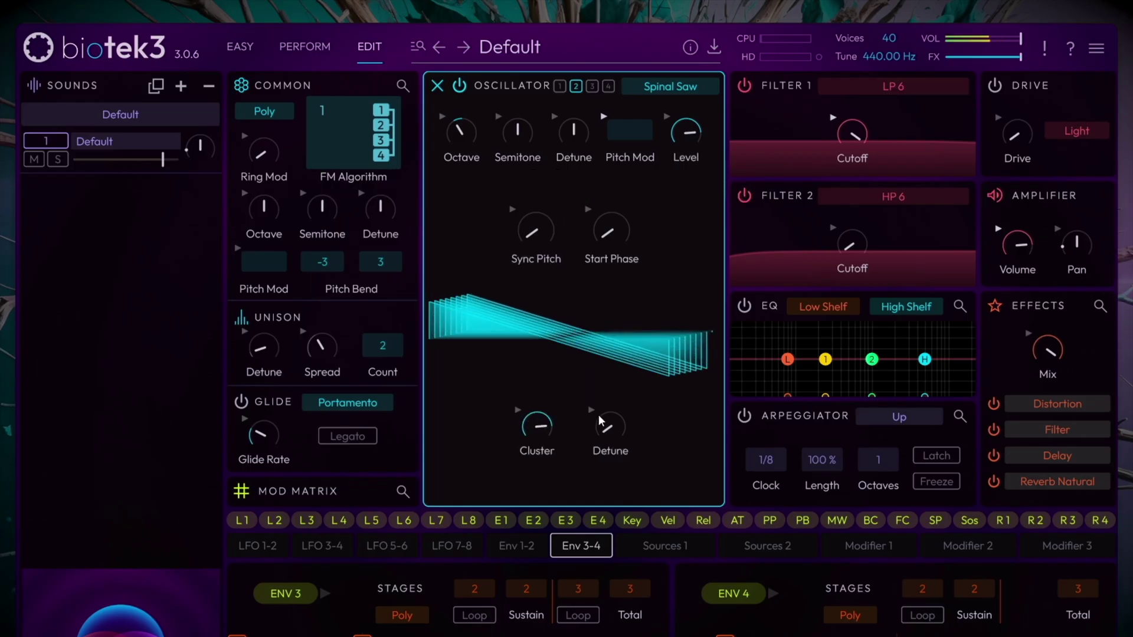
{"action": "left_click_drag", "start_coordinate": [600, 420], "coordinate": [627, 293]}
{"action": "mouse_move", "coordinate": [552, 230]}
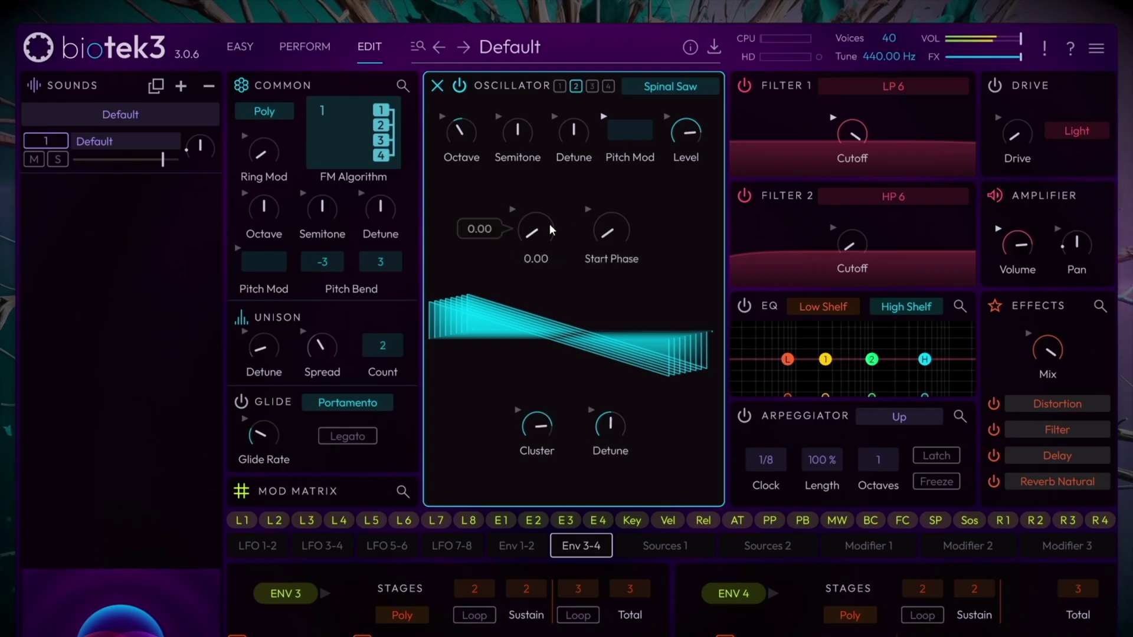
- Lower oscillator 2's level to about -8.65 dB
{"action": "left_click", "coordinate": [437, 88]}
{"action": "mouse_move", "coordinate": [685, 254]}
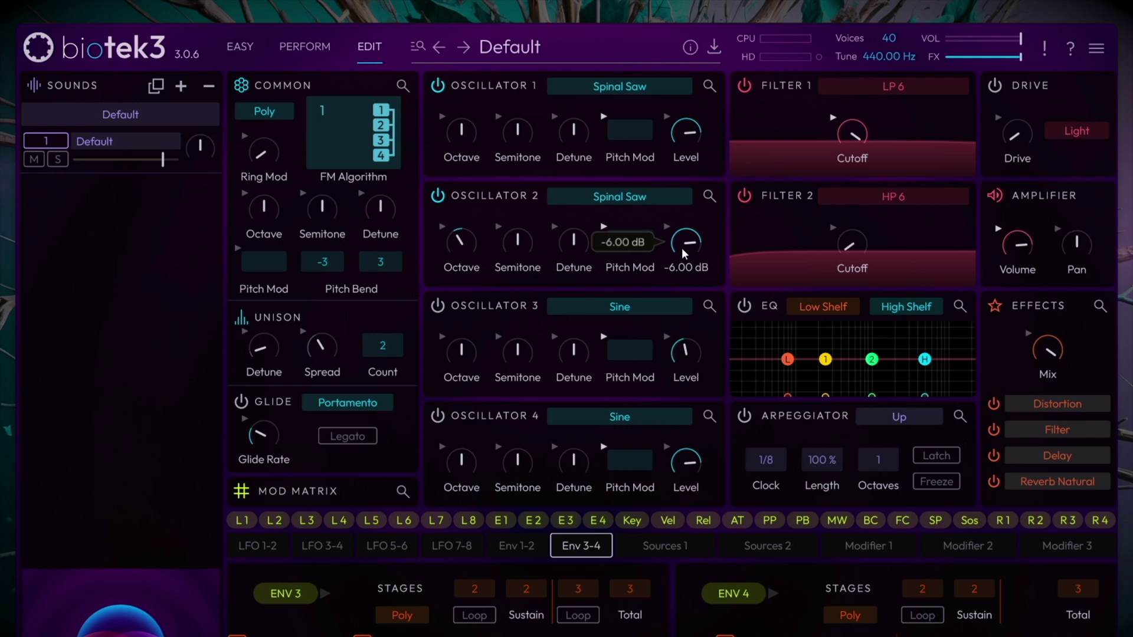
{"action": "mouse_move", "coordinate": [684, 254]}
{"action": "left_mouse_down"}
{"action": "mouse_move", "coordinate": [678, 419]}
{"action": "mouse_move", "coordinate": [681, 272]}
{"action": "left_mouse_up"}
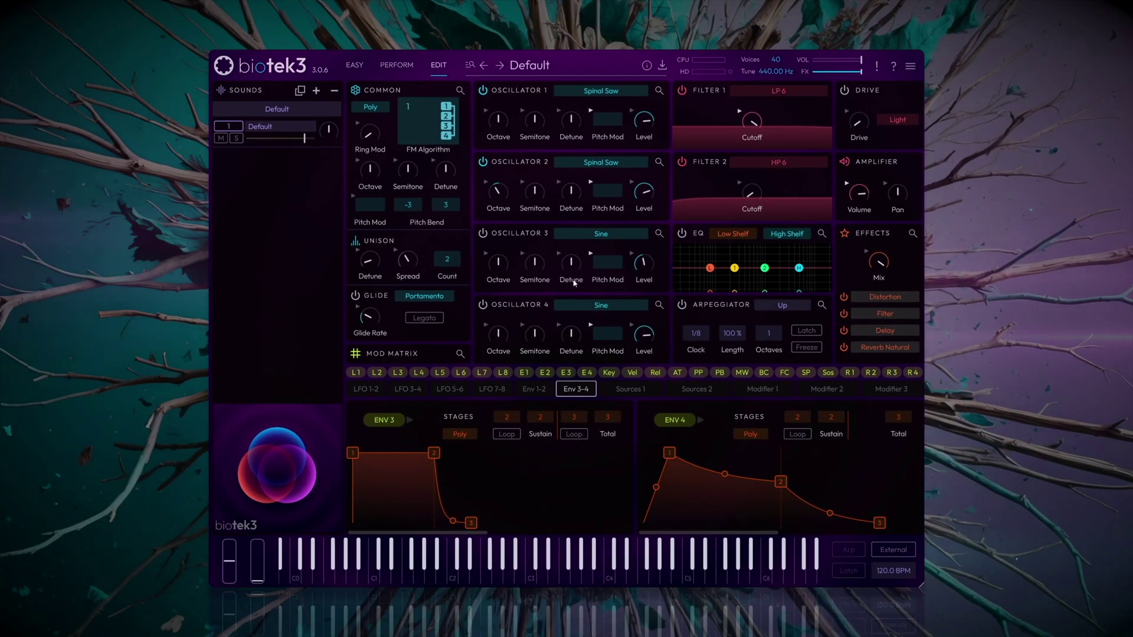
- Slow LFO 1's rate to about 153 mHz, with oscillator 1's detail panel expanded
{"action": "left_click", "coordinate": [362, 389]}
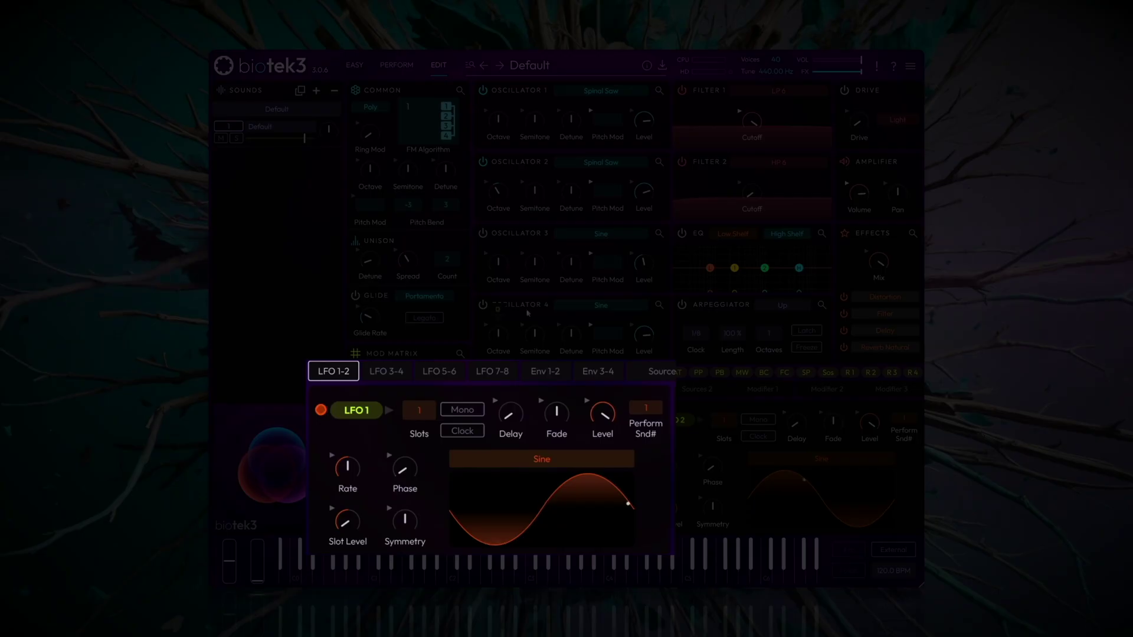
{"action": "left_click", "coordinate": [659, 91]}
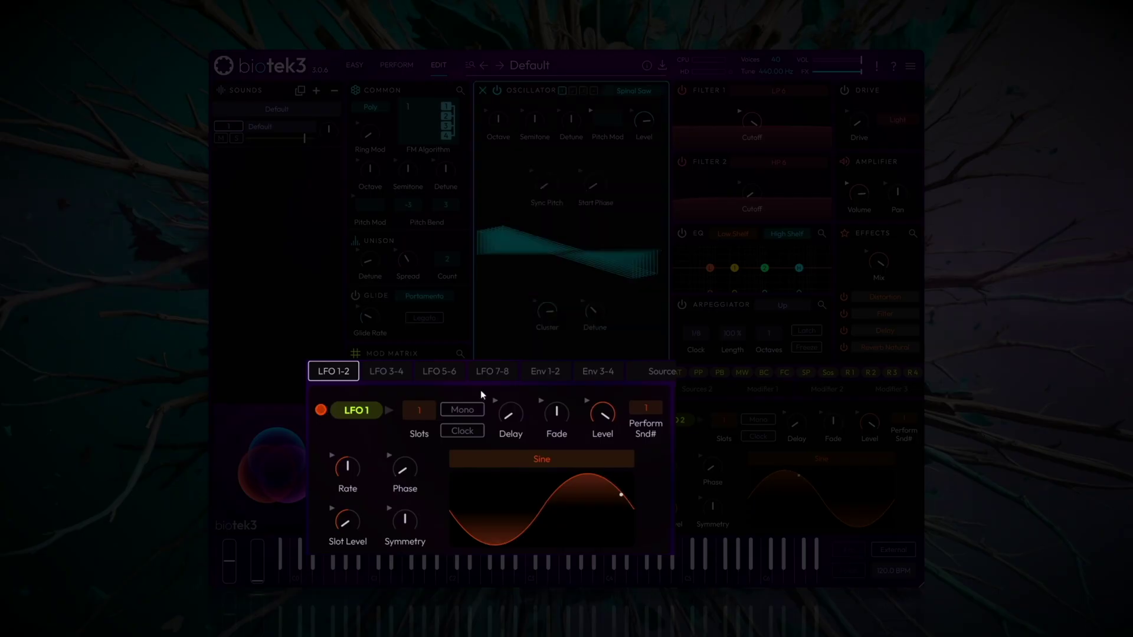
{"action": "left_click_drag", "start_coordinate": [347, 467], "coordinate": [355, 509]}
{"action": "mouse_move", "coordinate": [371, 485]}
{"action": "mouse_move", "coordinate": [405, 472]}
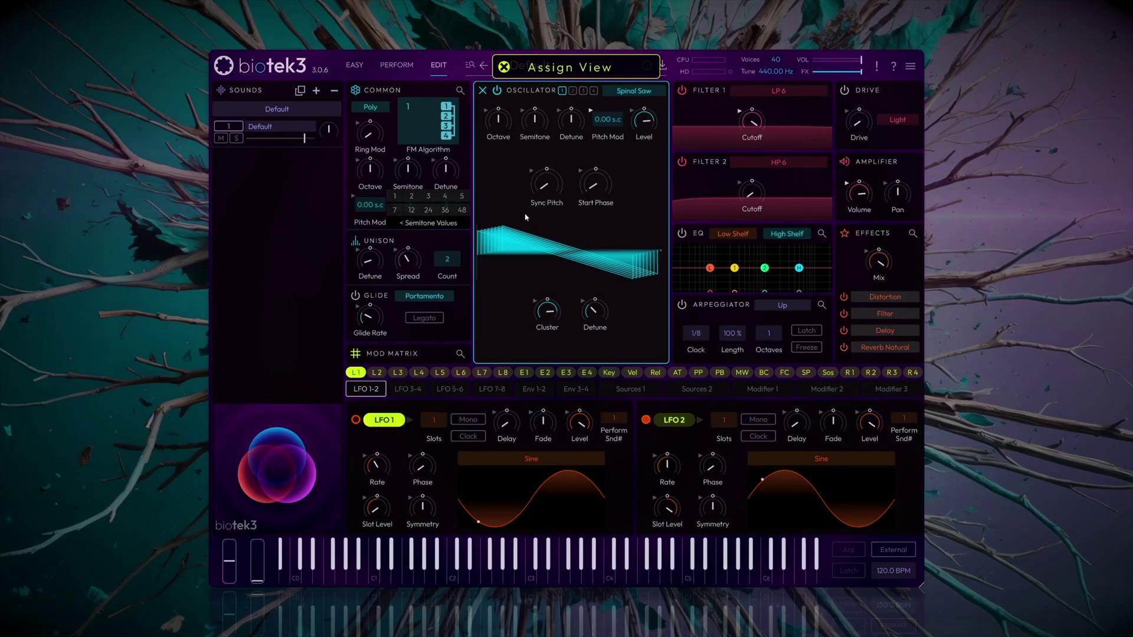
- Increase oscillator 1's Cluster amount
{"action": "mouse_move", "coordinate": [560, 317]}
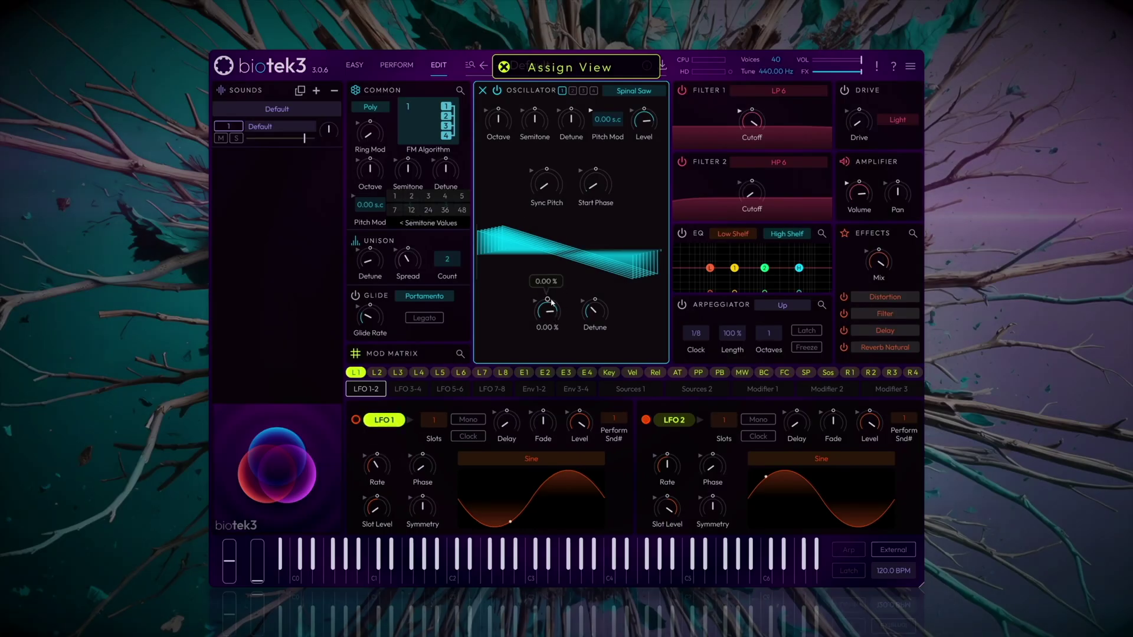
{"action": "left_click_drag", "start_coordinate": [552, 303], "coordinate": [547, 330]}
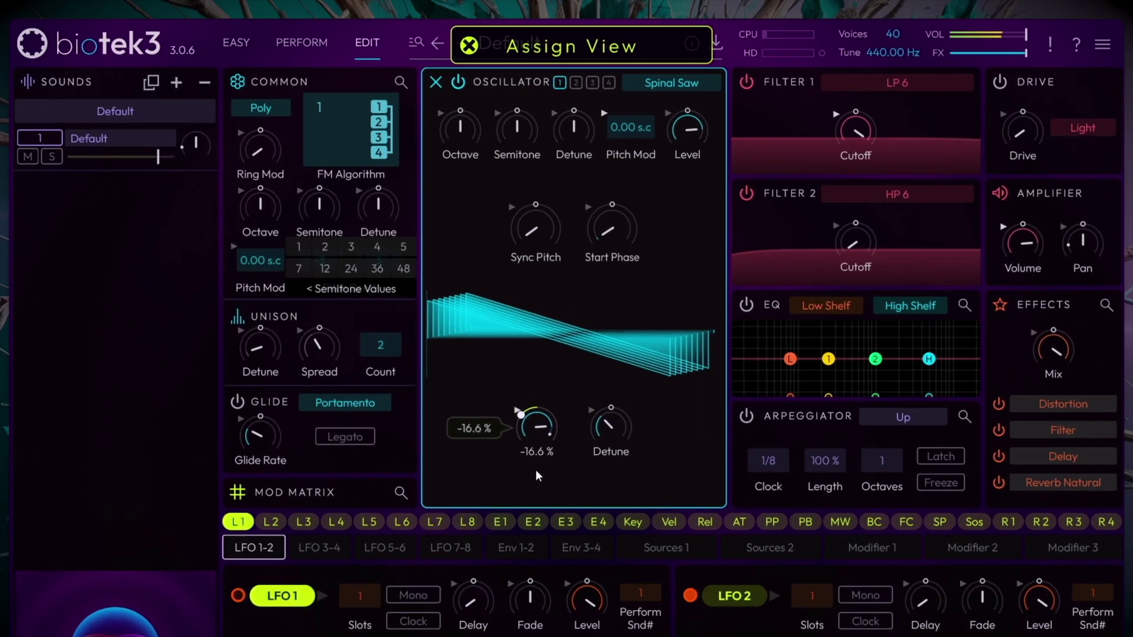
{"action": "left_click_drag", "start_coordinate": [620, 393], "coordinate": [633, 363]}
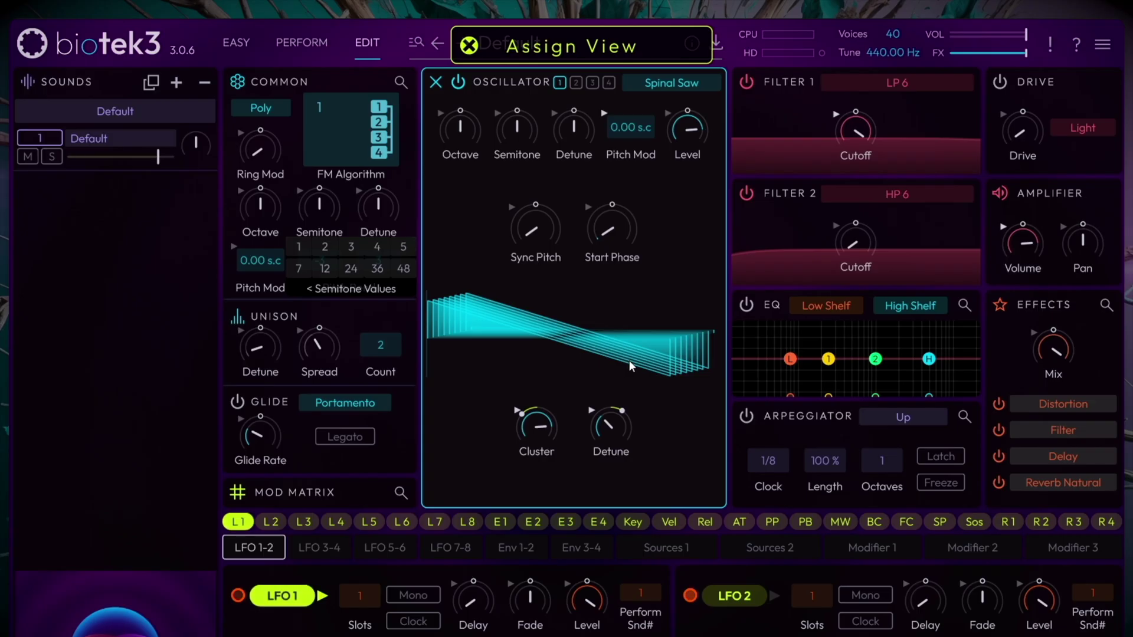
- Give oscillator 2's Cluster an LFO modulation amount of about 19.3%
{"action": "left_click", "coordinate": [577, 83]}
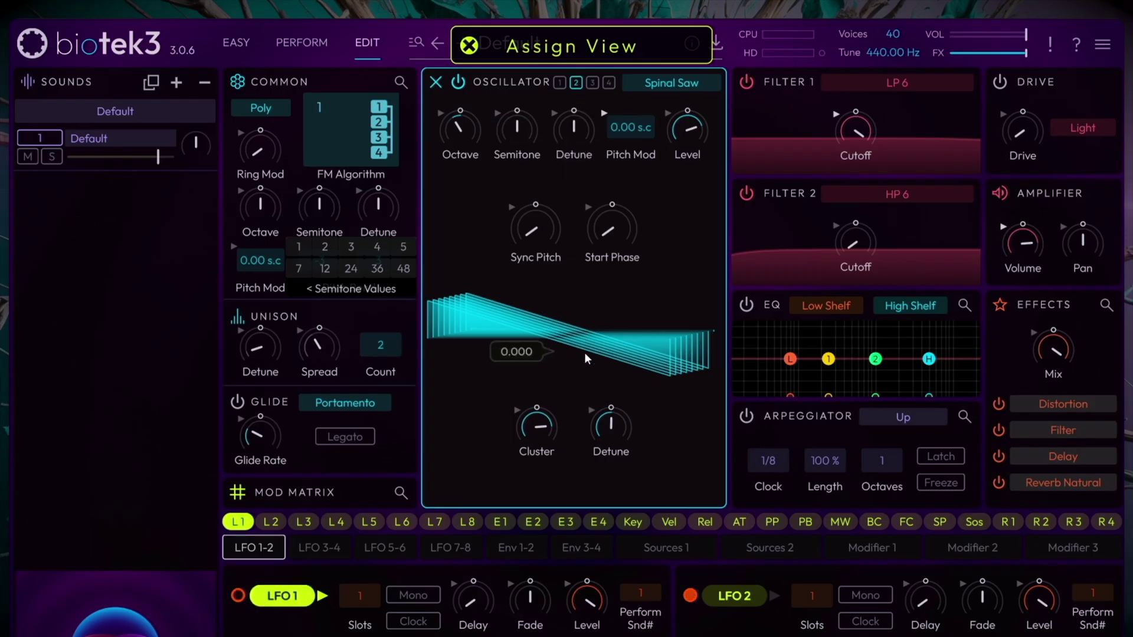
{"action": "left_click_drag", "start_coordinate": [537, 406], "coordinate": [535, 466]}
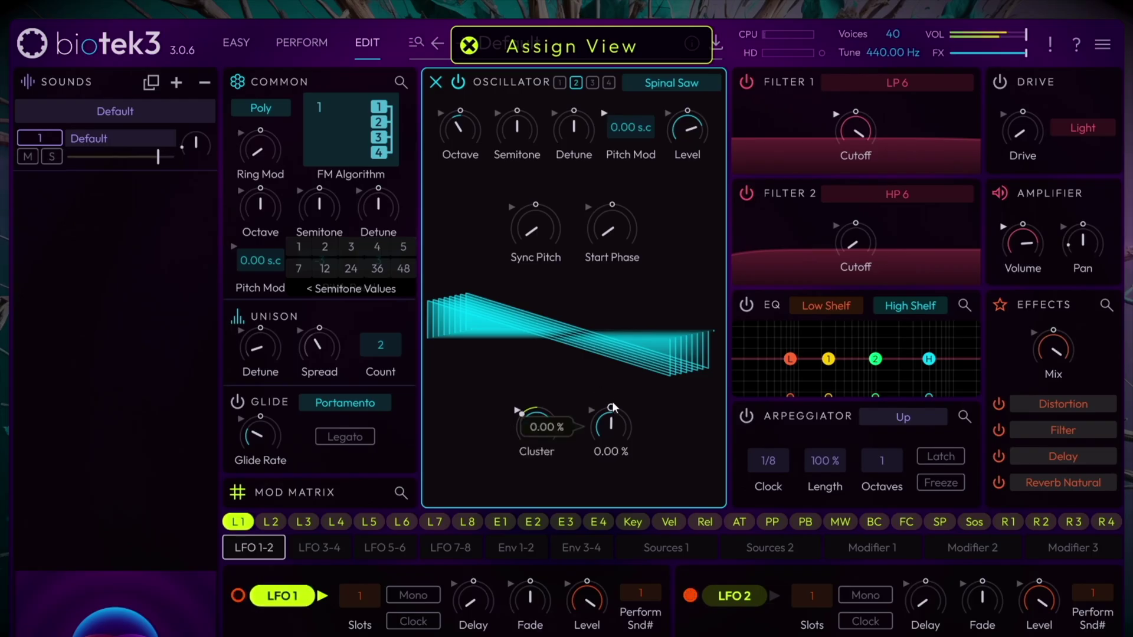
{"action": "left_click_drag", "start_coordinate": [611, 401], "coordinate": [626, 338]}
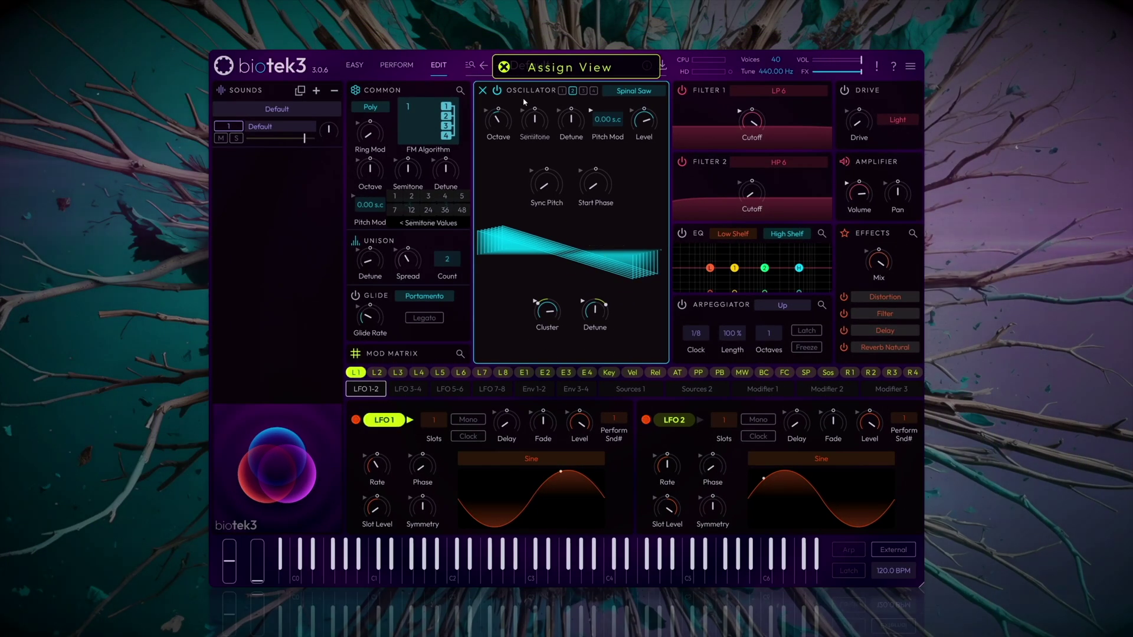
- Close the oscillator detail and Assign View, and bring up the full effects editor
{"action": "left_click", "coordinate": [483, 90]}
{"action": "left_click", "coordinate": [504, 68]}
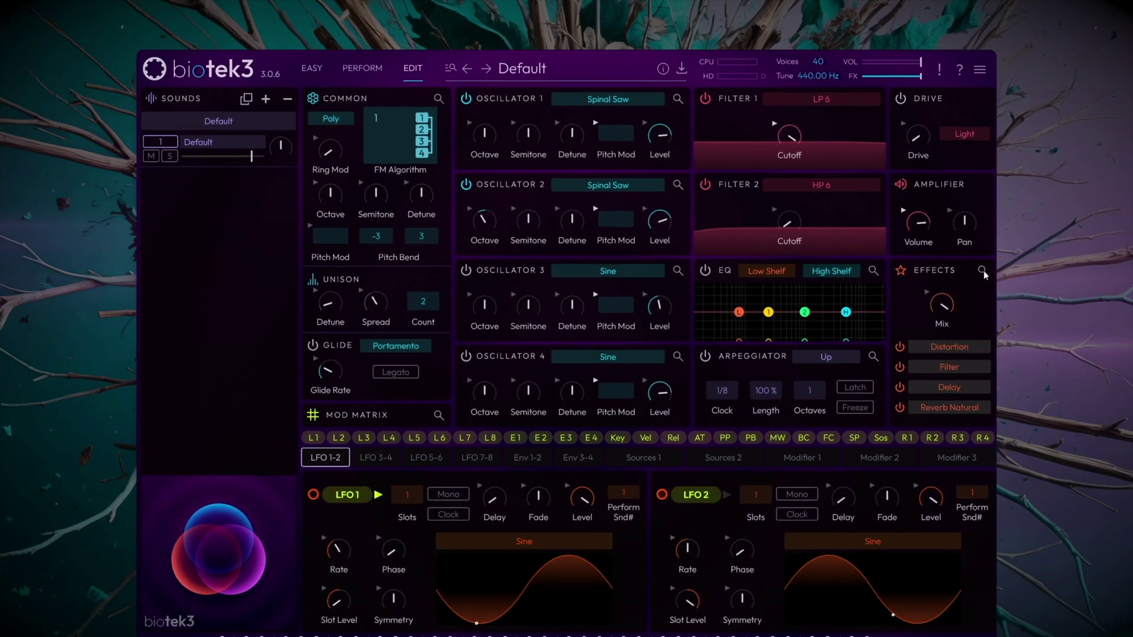
{"action": "left_click", "coordinate": [903, 239]}
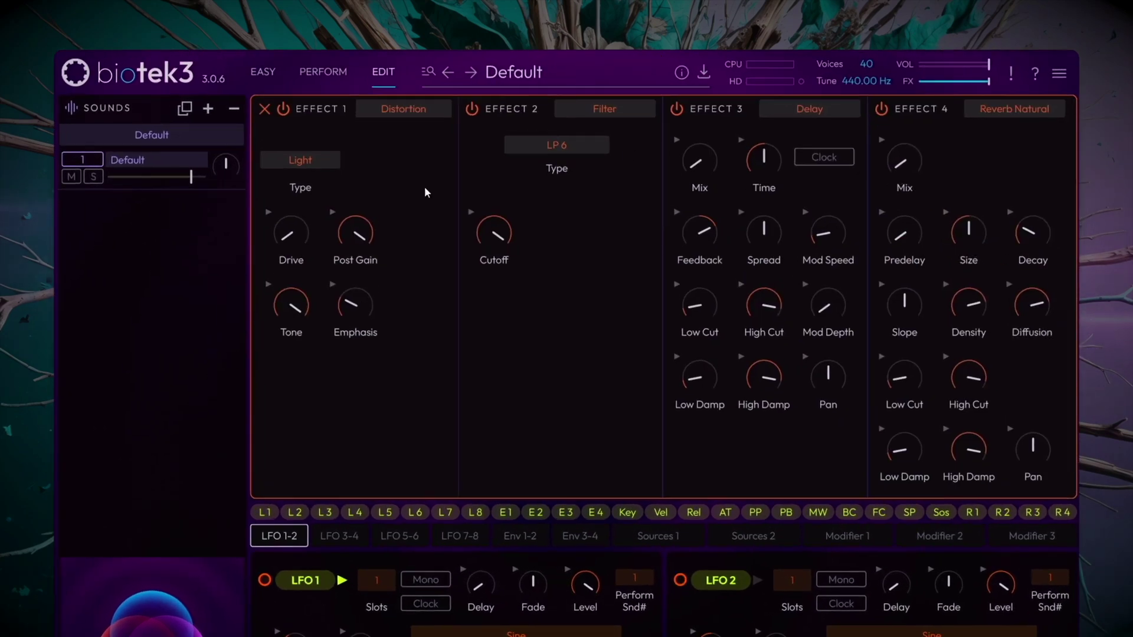
- Raise the first slot's Light Distortion Drive to about 12.3
{"action": "mouse_move", "coordinate": [376, 240]}
{"action": "left_click_drag", "start_coordinate": [291, 234], "coordinate": [300, 210]}
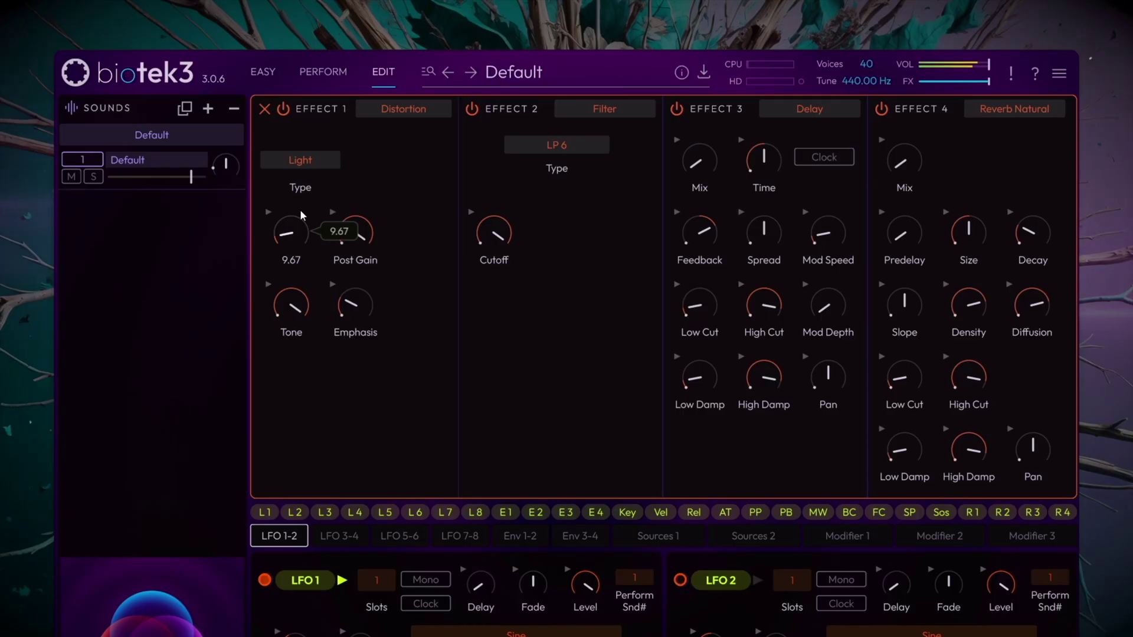
{"action": "left_click_drag", "start_coordinate": [300, 210], "coordinate": [299, 208]}
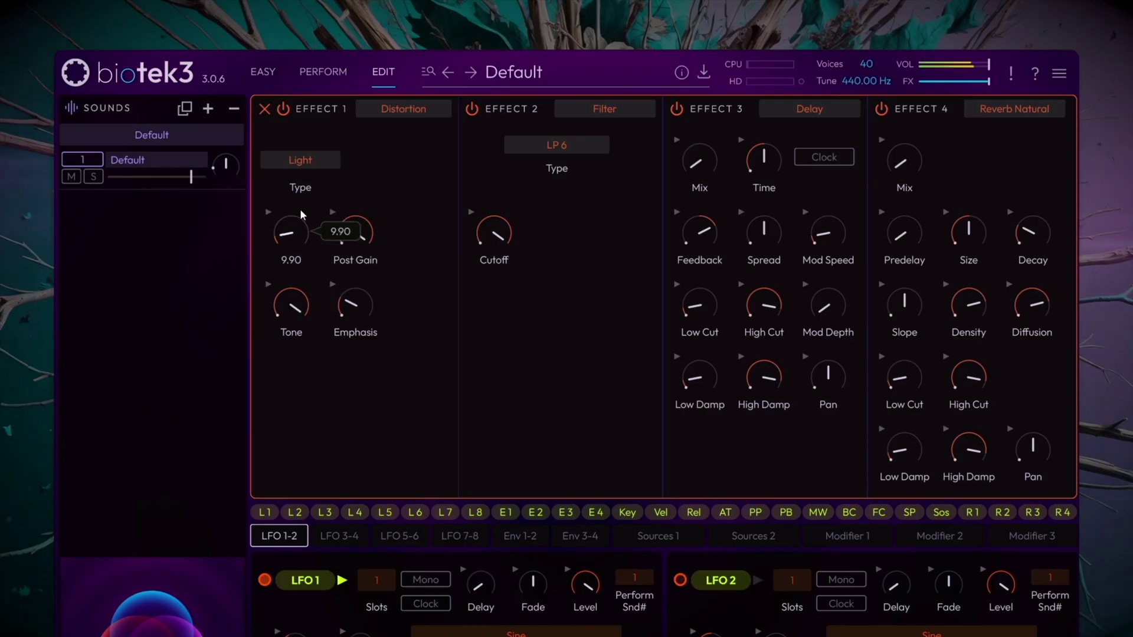
{"action": "left_click_drag", "start_coordinate": [301, 210], "coordinate": [302, 206]}
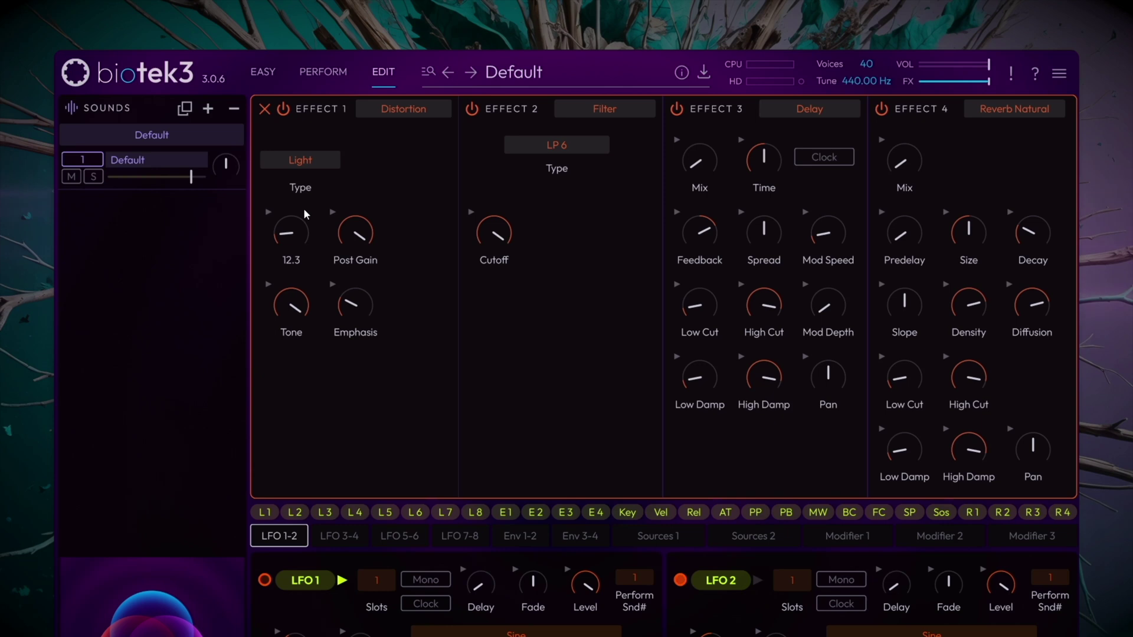
{"action": "left_click", "coordinate": [605, 114]}
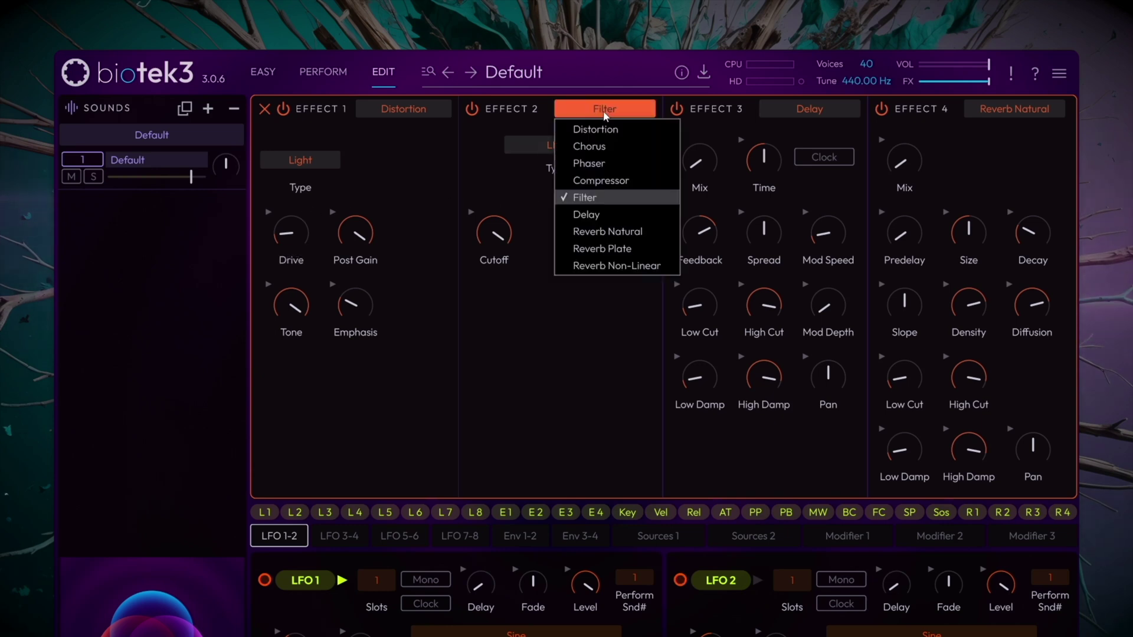
- Change effect 2 to a Chorus with Mix about 11% and Feedback about 23%
{"action": "left_click", "coordinate": [602, 146]}
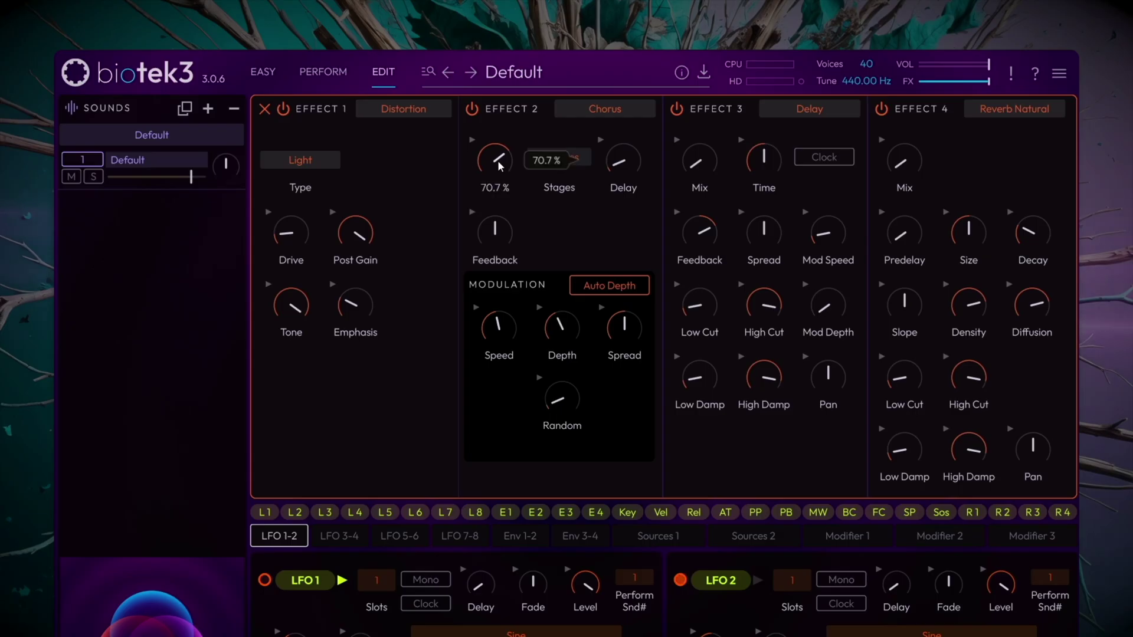
{"action": "left_click_drag", "start_coordinate": [500, 172], "coordinate": [508, 295]}
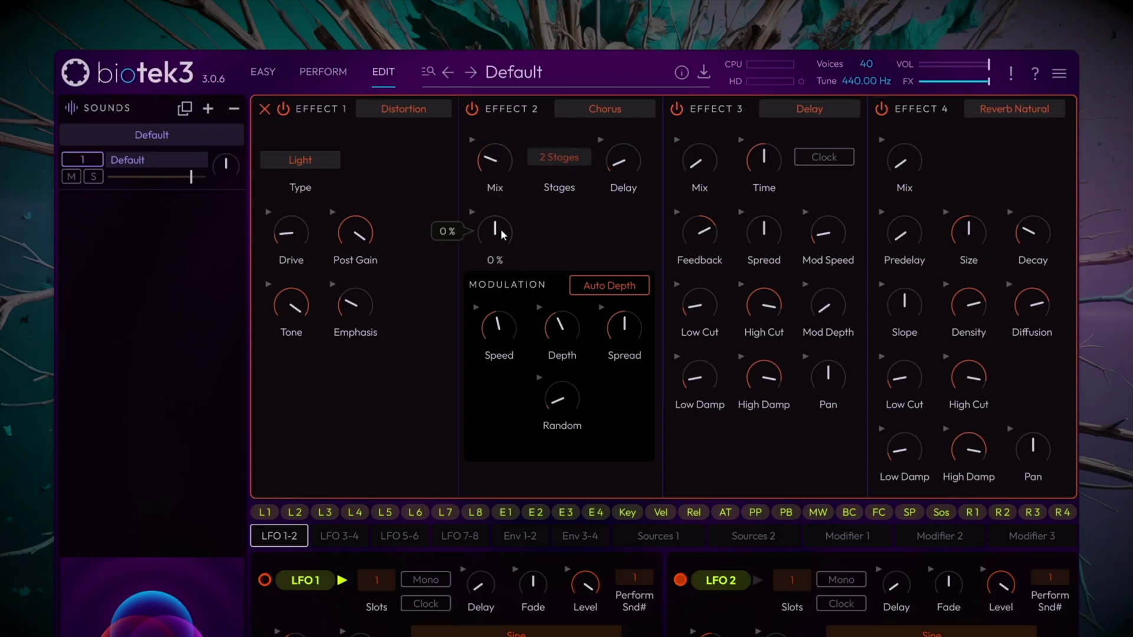
{"action": "left_click_drag", "start_coordinate": [504, 235], "coordinate": [497, 194]}
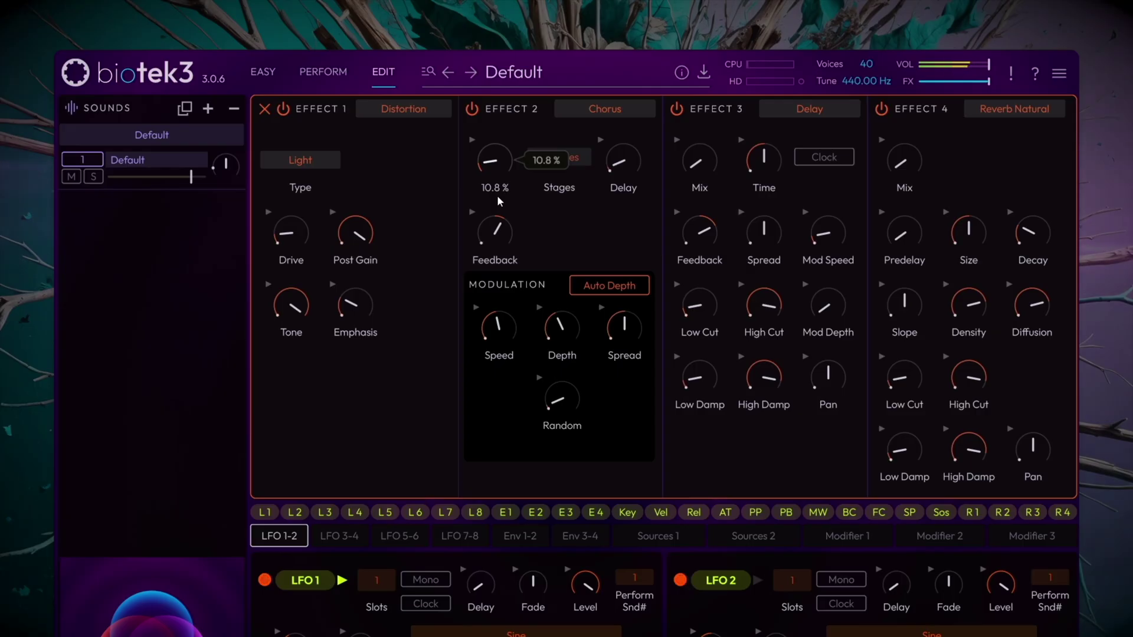
{"action": "mouse_move", "coordinate": [496, 233]}
{"action": "left_mouse_down"}
{"action": "mouse_move", "coordinate": [500, 249]}
{"action": "mouse_move", "coordinate": [497, 239]}
{"action": "left_mouse_up"}
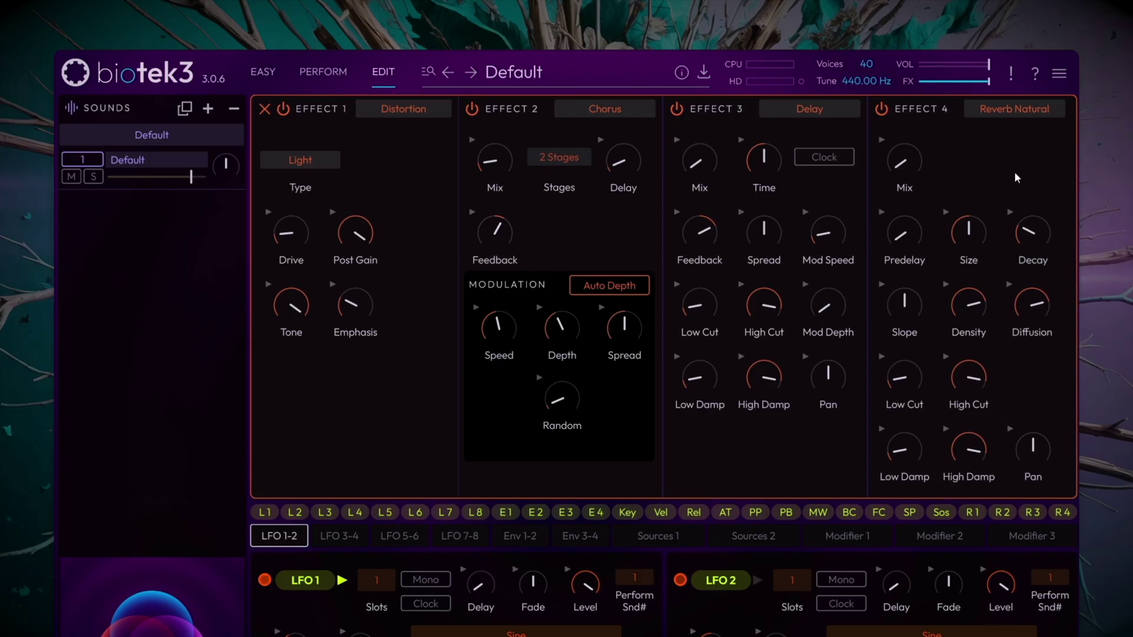
- Set the Natural Reverb to about 10% mix, 186 Hz Low Cut, 0% Slope and 4.60 s Decay
{"action": "left_click_drag", "start_coordinate": [905, 155], "coordinate": [905, 134]}
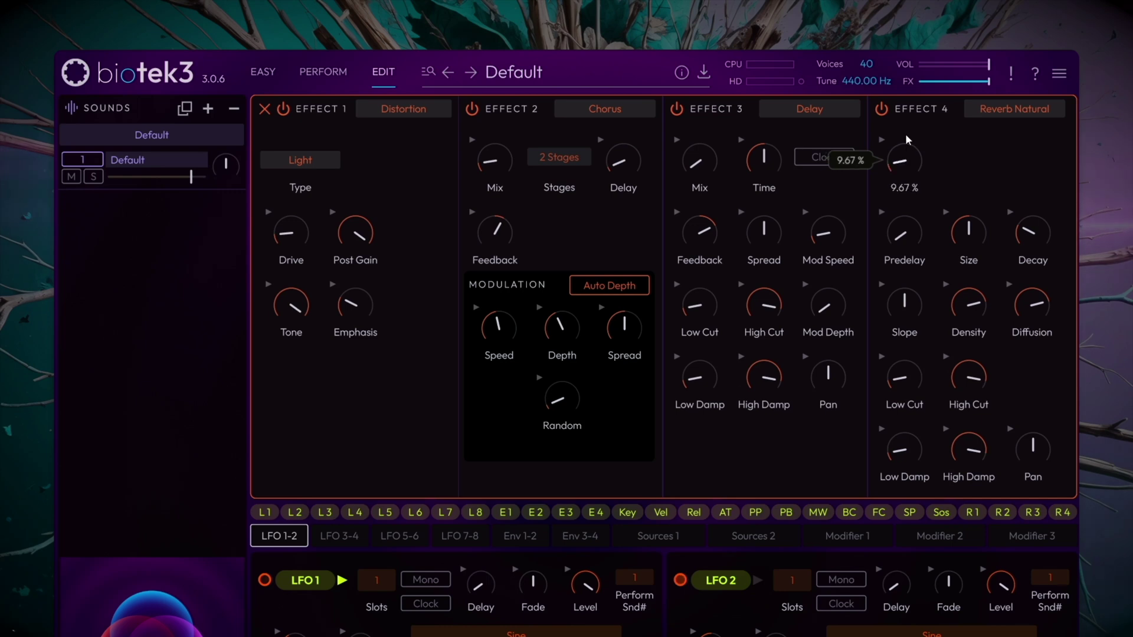
{"action": "left_click_drag", "start_coordinate": [1036, 239], "coordinate": [1036, 212]}
{"action": "left_click_drag", "start_coordinate": [904, 377], "coordinate": [910, 317]}
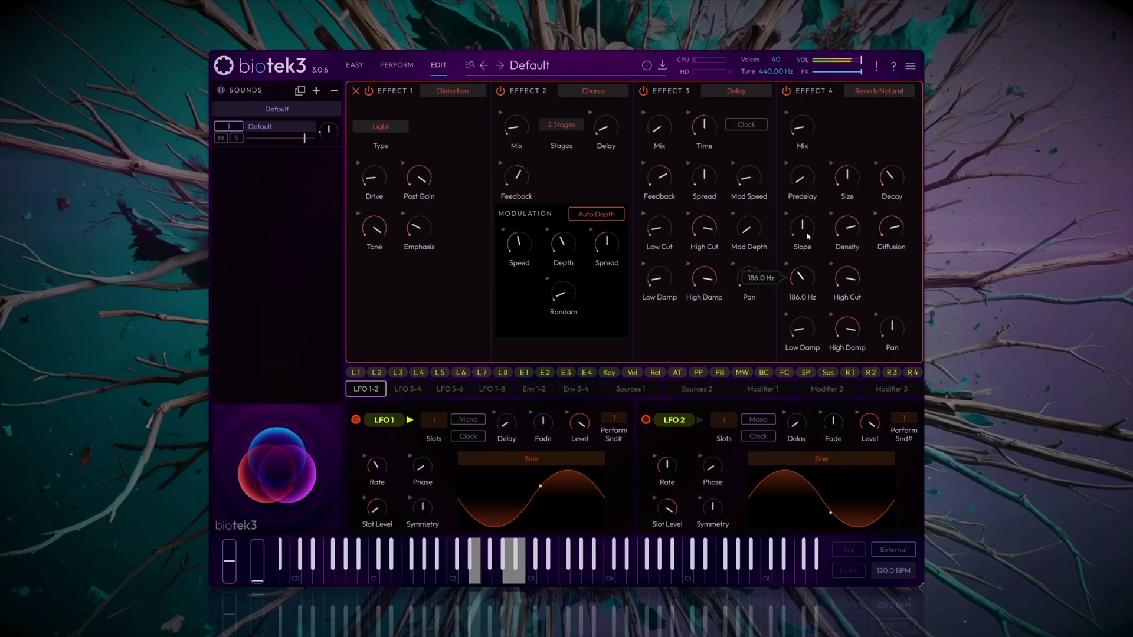
{"action": "left_click_drag", "start_coordinate": [808, 236], "coordinate": [807, 236]}
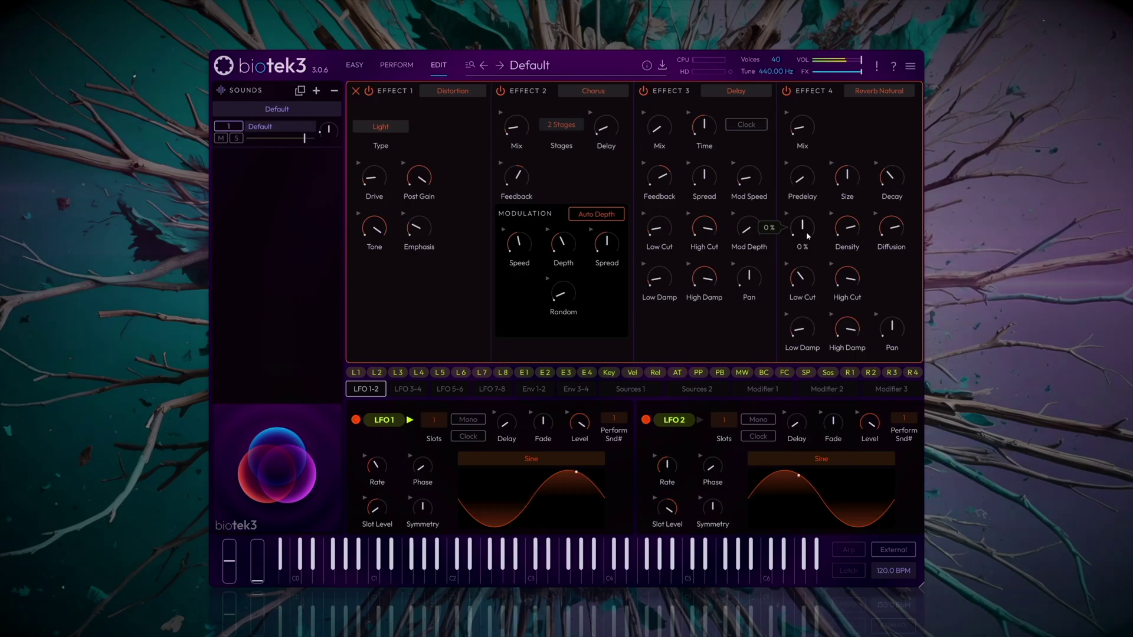
{"action": "mouse_move", "coordinate": [881, 180]}
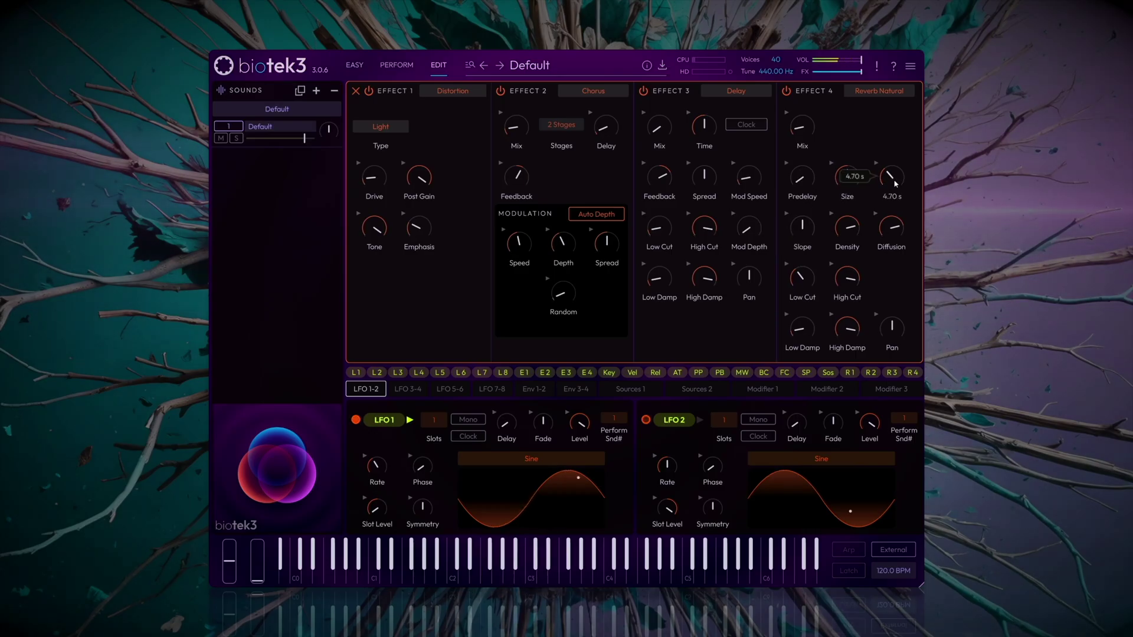
{"action": "left_click_drag", "start_coordinate": [881, 180], "coordinate": [895, 185]}
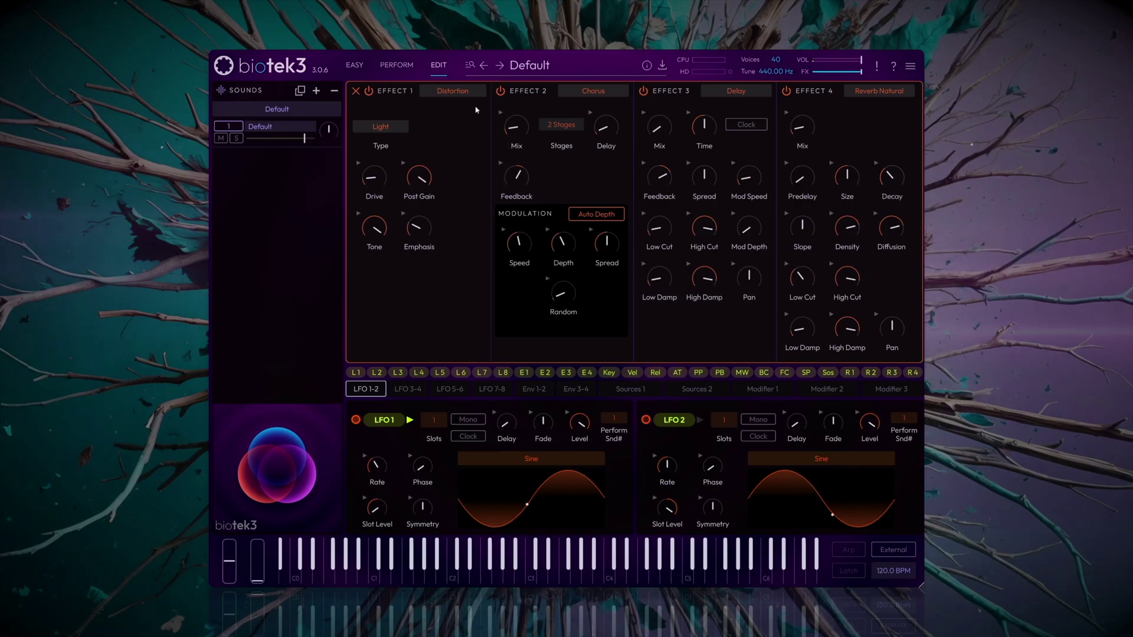
- In the expanded EQ, boost Mid 2 near 2.5 kHz, lift High at 5 kHz, and cut Mid 1 about 5 dB
{"action": "left_click", "coordinate": [356, 91]}
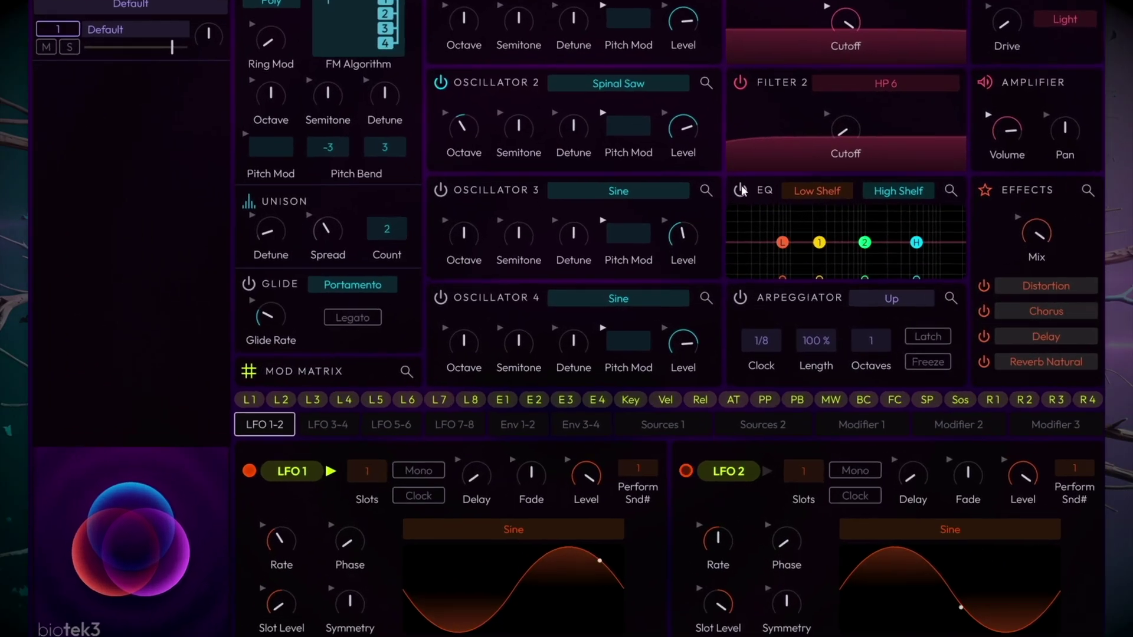
{"action": "left_click", "coordinate": [952, 192]}
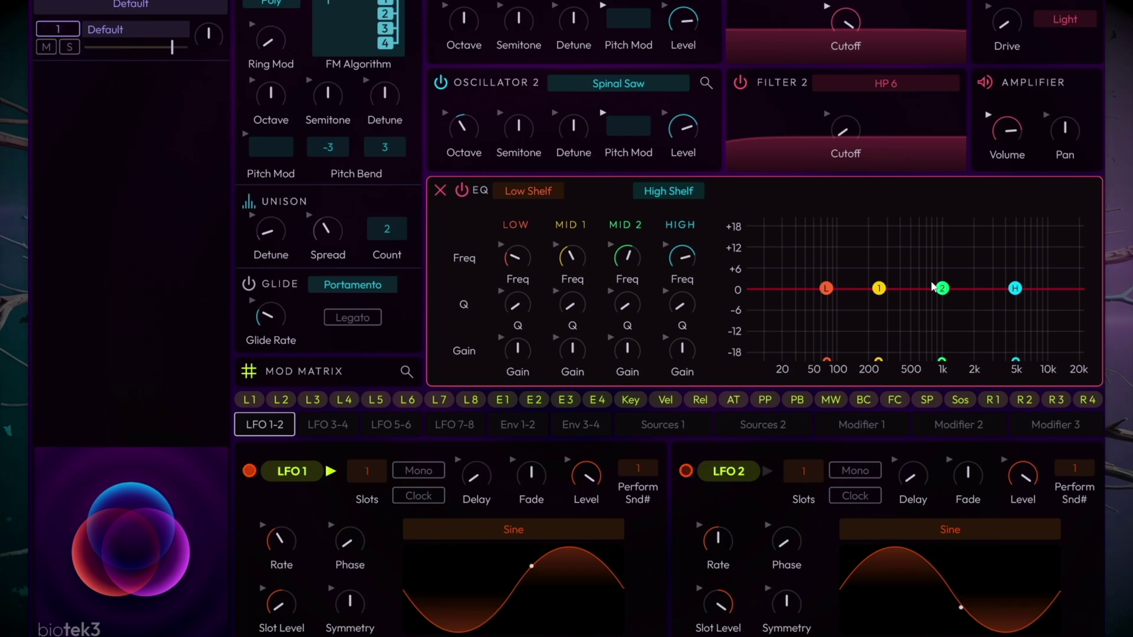
{"action": "mouse_move", "coordinate": [941, 288]}
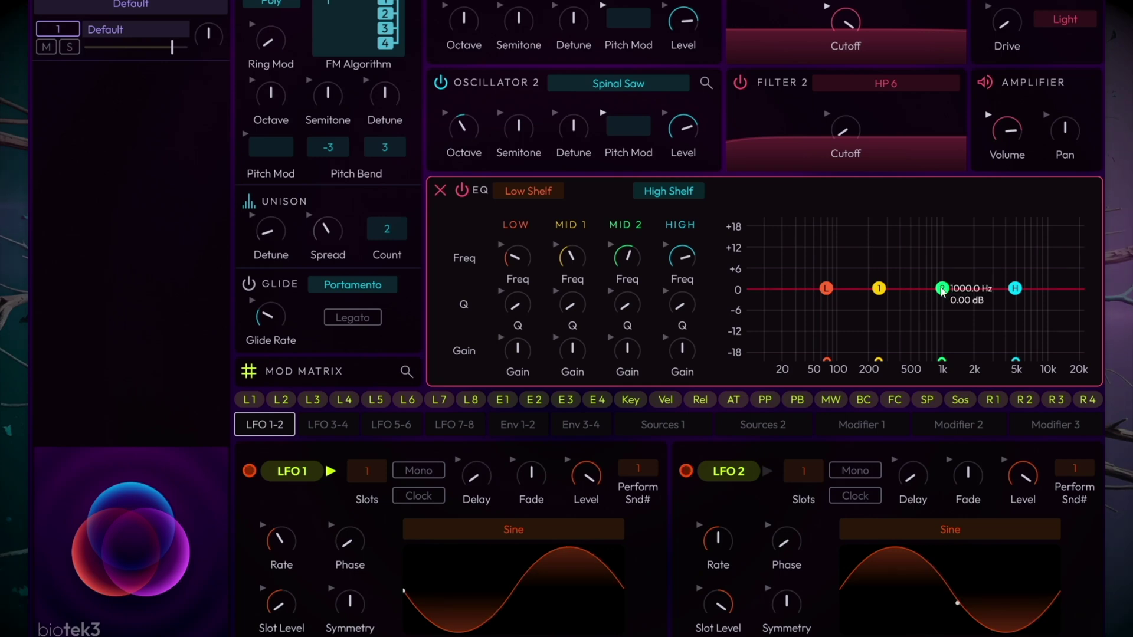
{"action": "left_click_drag", "start_coordinate": [941, 291], "coordinate": [992, 269]}
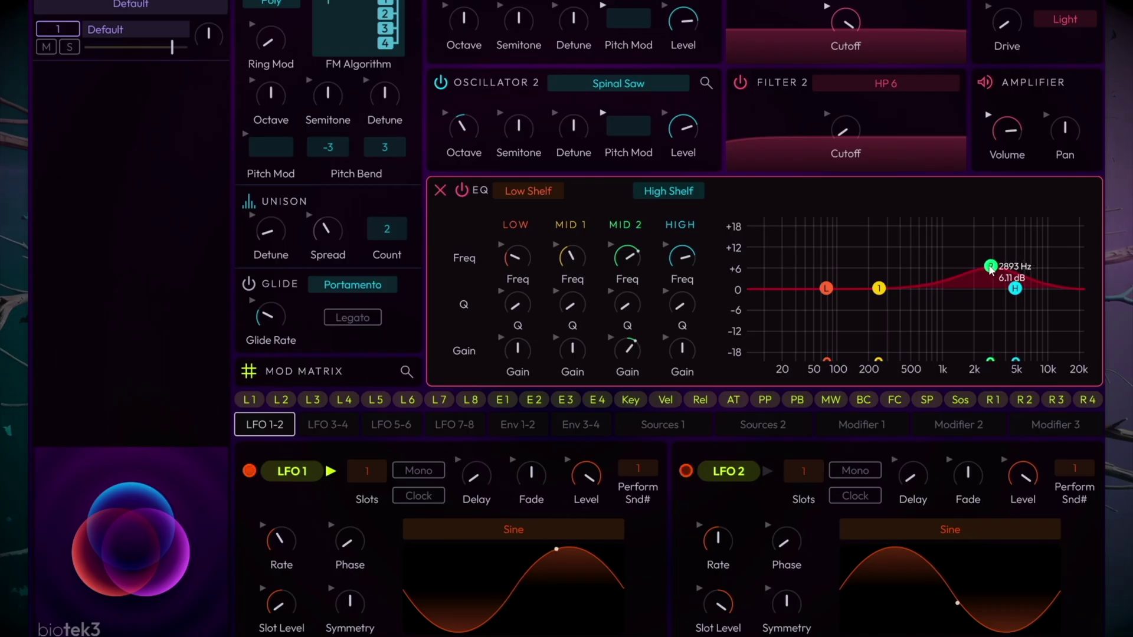
{"action": "left_click_drag", "start_coordinate": [1017, 291], "coordinate": [1020, 288]}
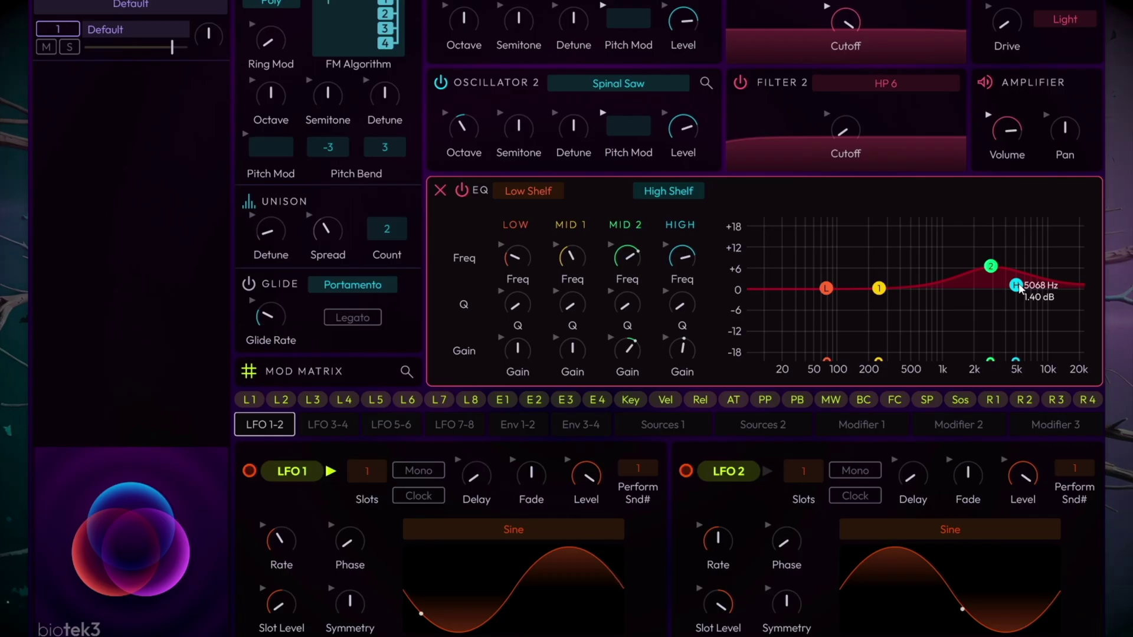
{"action": "left_click_drag", "start_coordinate": [879, 288], "coordinate": [887, 313]}
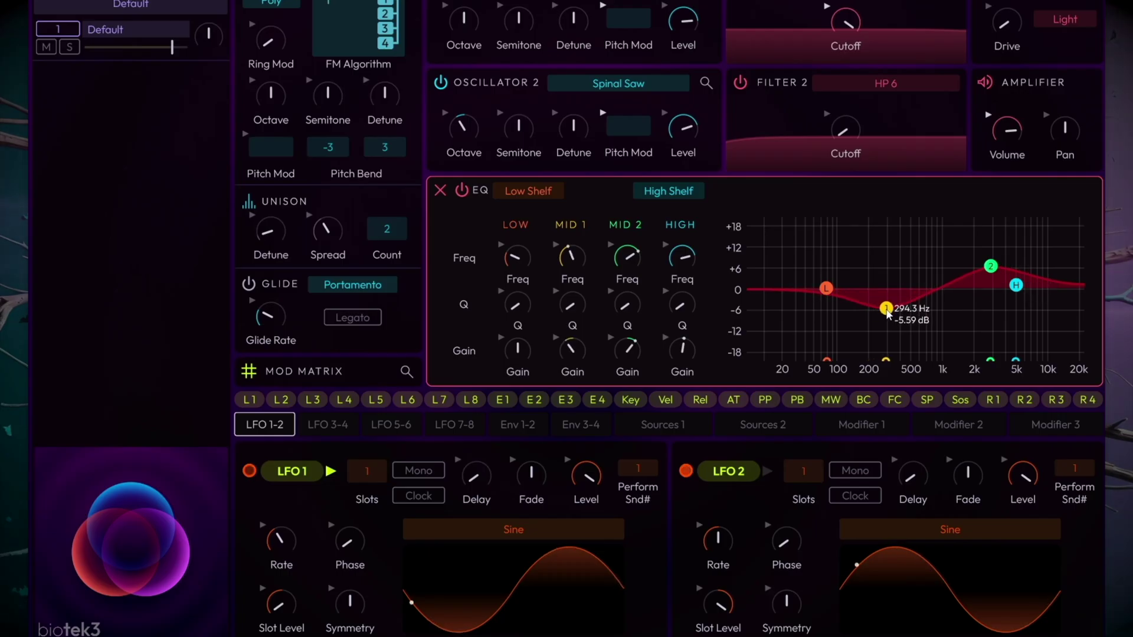
- Switch the EQ Low band from Low Shelf to Low Cut and move it to about 122 Hz
{"action": "left_click", "coordinate": [537, 194]}
{"action": "left_click", "coordinate": [539, 244]}
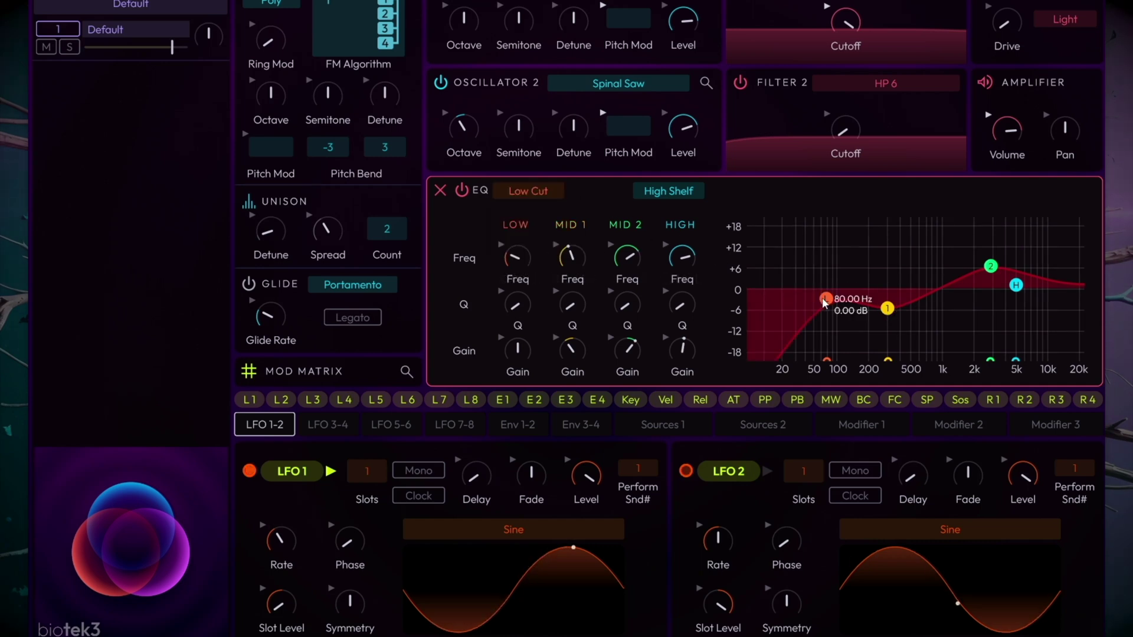
{"action": "left_click_drag", "start_coordinate": [824, 302], "coordinate": [841, 301]}
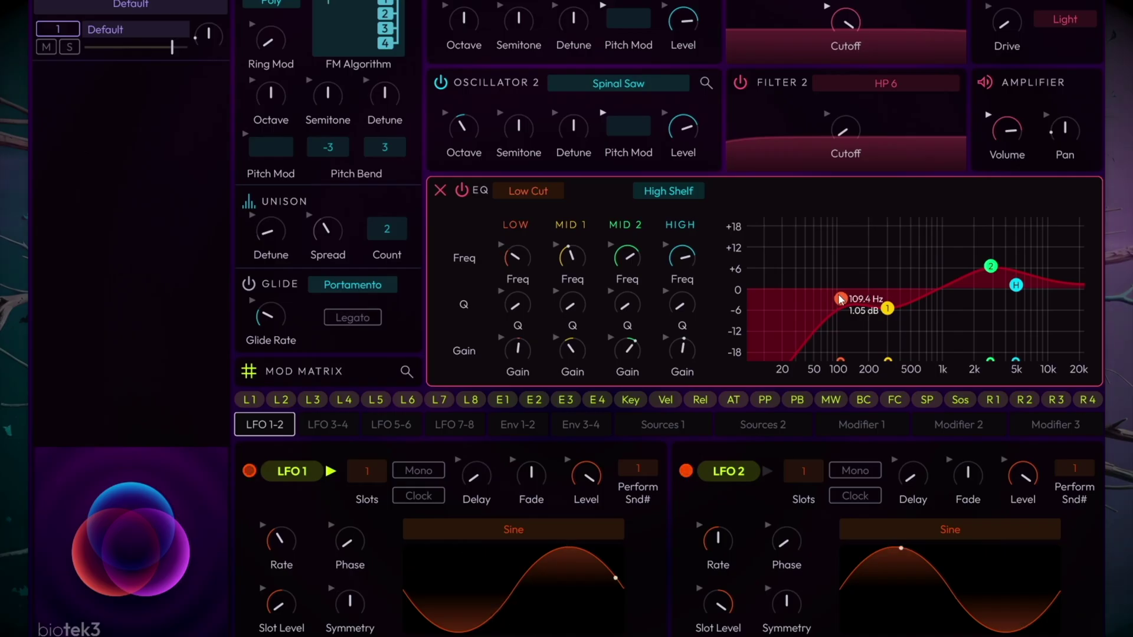
{"action": "left_click_drag", "start_coordinate": [840, 299], "coordinate": [843, 299]}
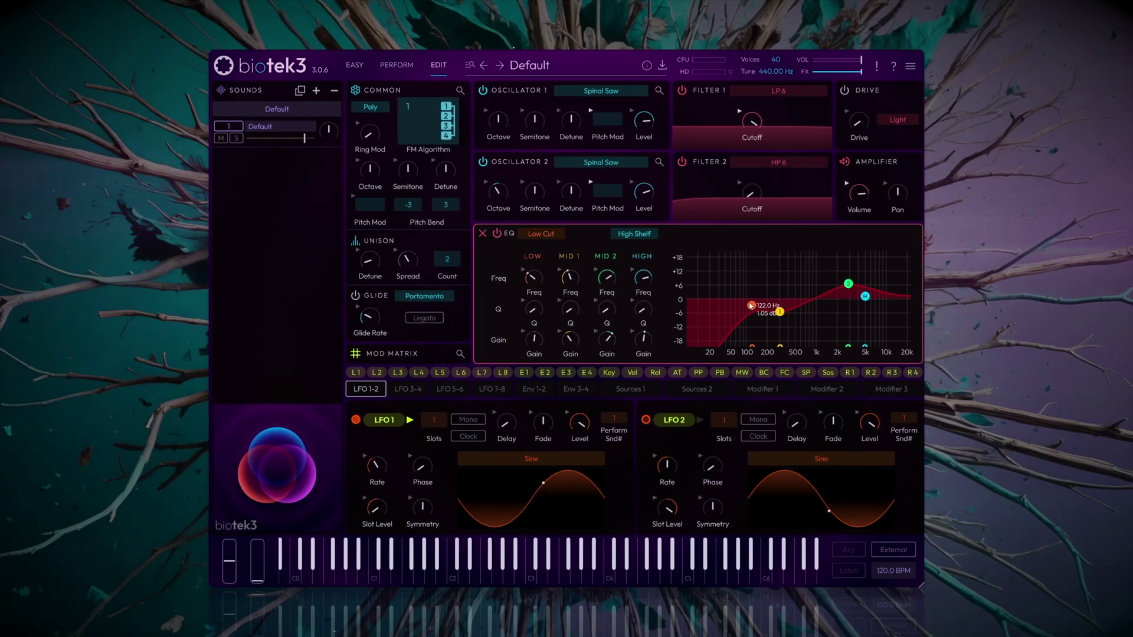
- With the EQ collapsed, give Envelope 1 a near-instant attack and a short curved decay to zero
{"action": "left_click", "coordinate": [482, 235]}
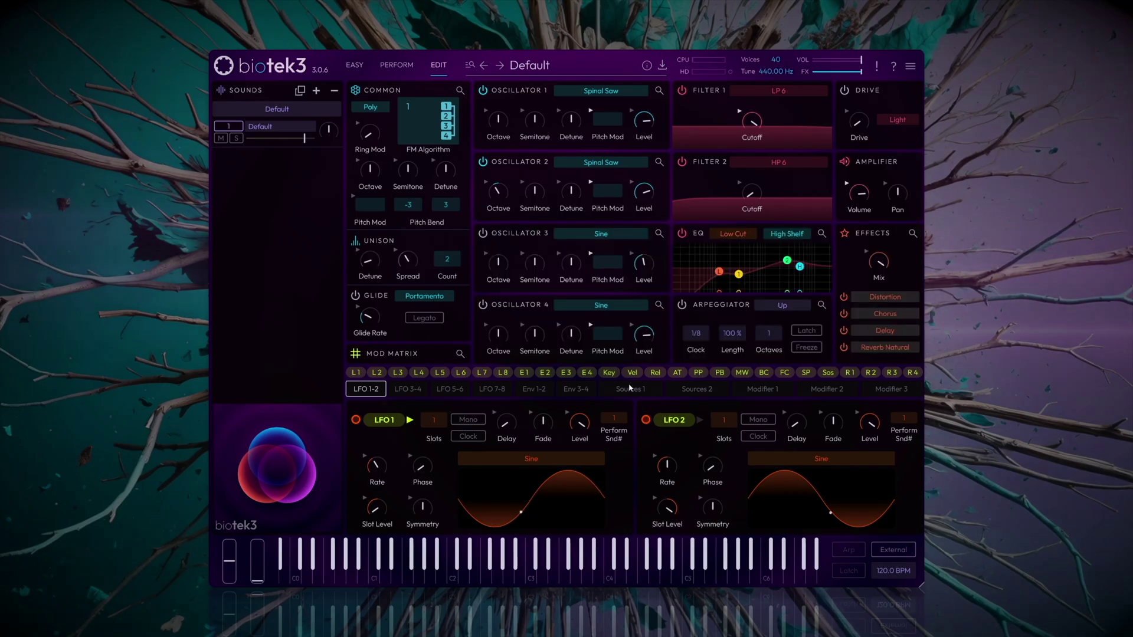
{"action": "left_click", "coordinate": [541, 390]}
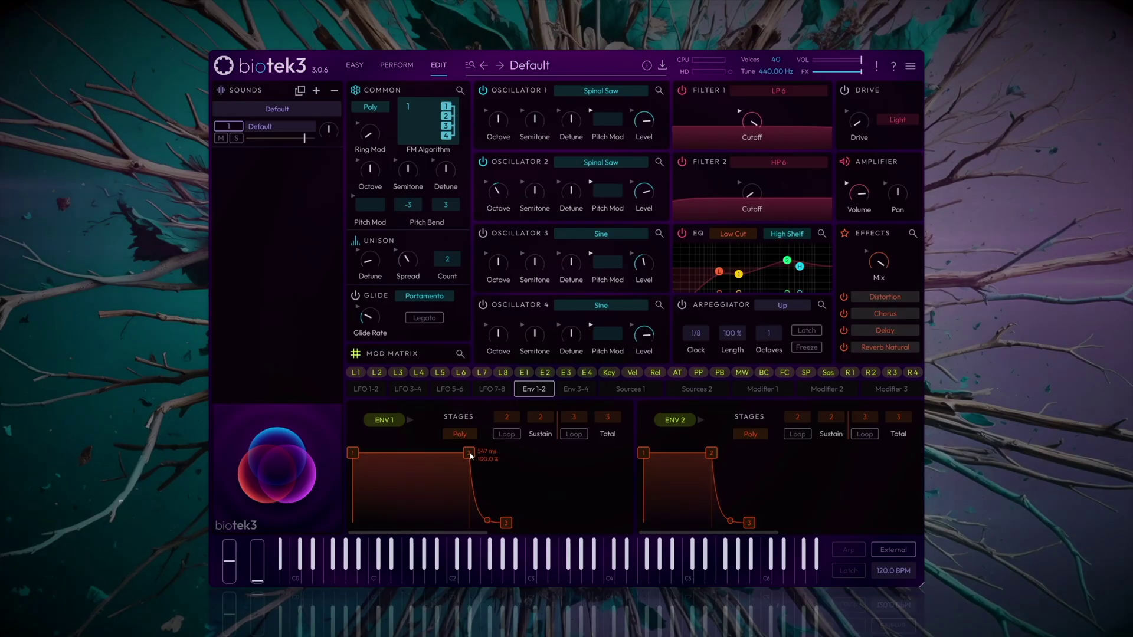
{"action": "left_click_drag", "start_coordinate": [472, 455], "coordinate": [406, 528]}
{"action": "left_click_drag", "start_coordinate": [379, 465], "coordinate": [396, 523]}
{"action": "left_click_drag", "start_coordinate": [353, 452], "coordinate": [366, 453]}
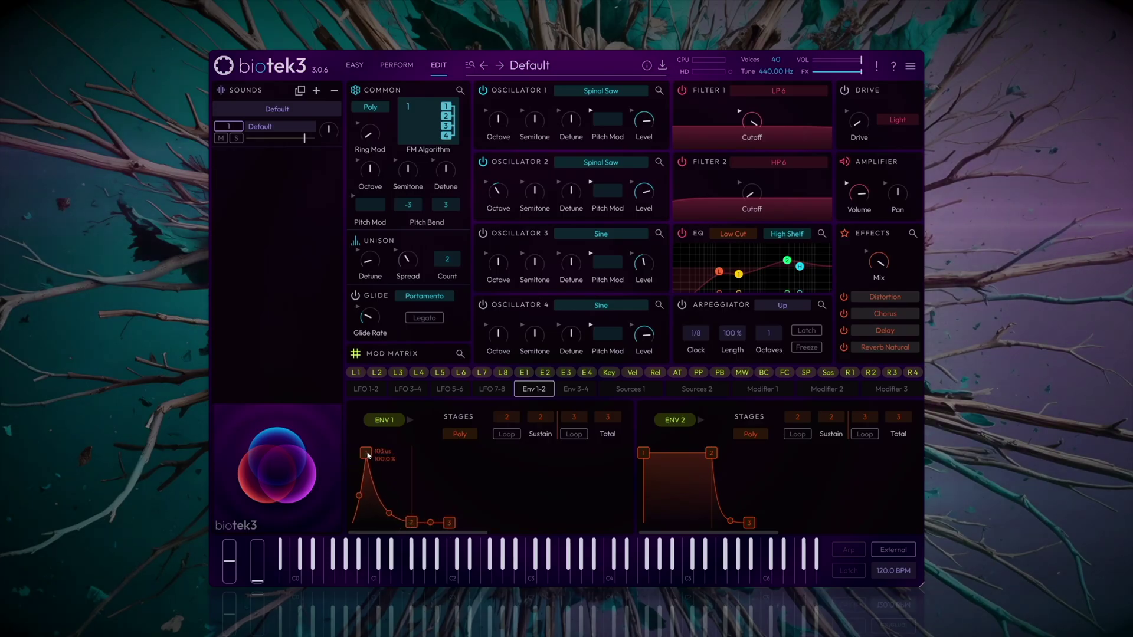
- Assign Envelope 1 to Common Pitch Mod with a depth of 24 semitones
{"action": "left_click", "coordinate": [383, 420]}
{"action": "left_click", "coordinate": [370, 204]}
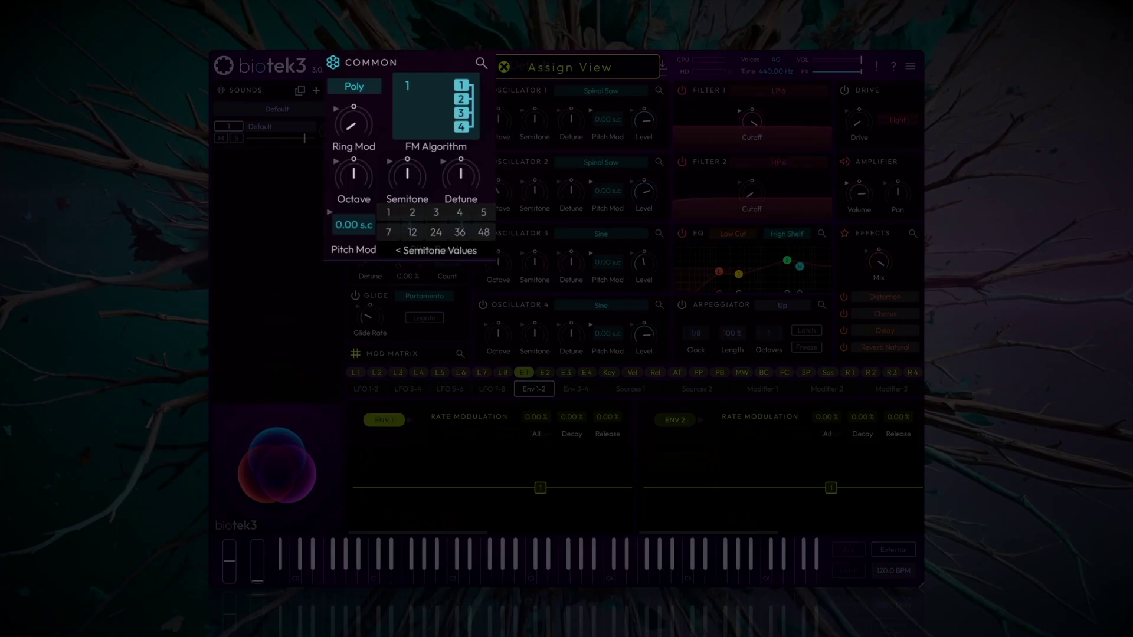
{"action": "left_click", "coordinate": [437, 235]}
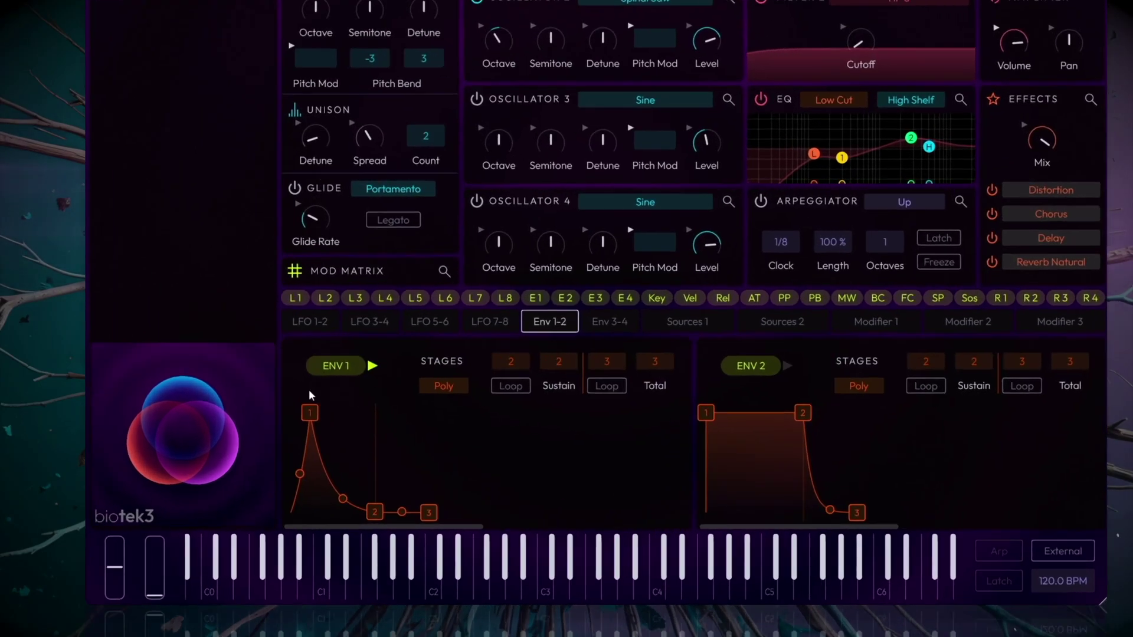
- In the zoomed ENV 1 graph, put the peak at about 1.2 ms and the zero point at about 7.3 ms
{"action": "mouse_move", "coordinate": [312, 409]}
{"action": "left_mouse_down"}
{"action": "mouse_move", "coordinate": [334, 409]}
{"action": "mouse_move", "coordinate": [314, 394]}
{"action": "left_mouse_up"}
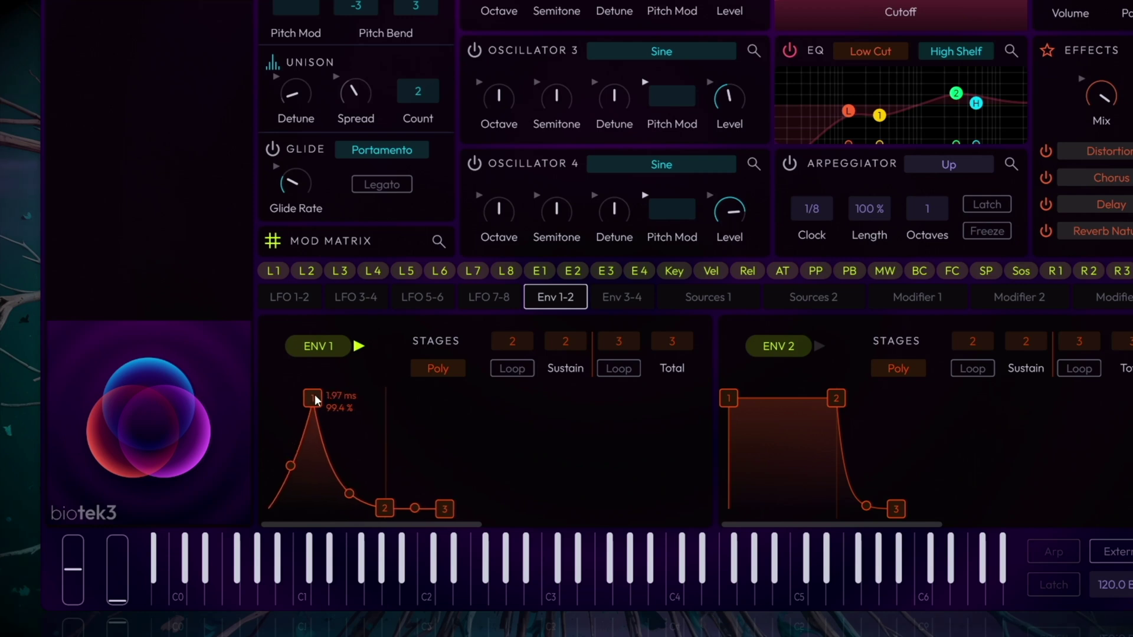
{"action": "left_click_drag", "start_coordinate": [314, 395], "coordinate": [313, 394]}
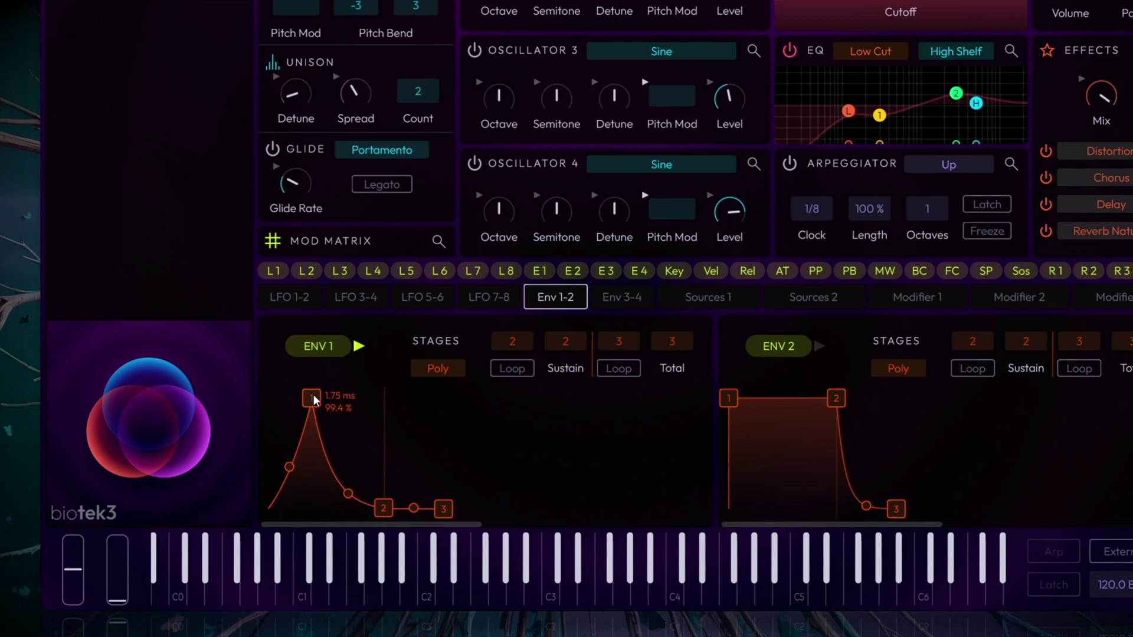
{"action": "left_click_drag", "start_coordinate": [388, 508], "coordinate": [373, 506]}
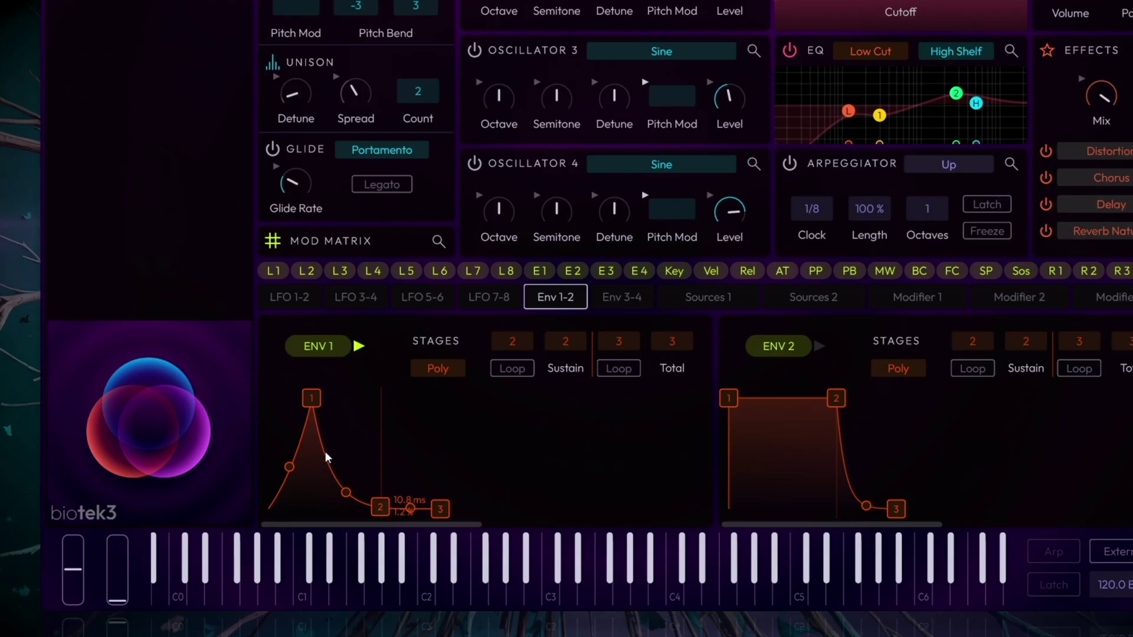
{"action": "scroll", "coordinate": [311, 402], "scroll_direction": "up", "scroll_amount": 3}
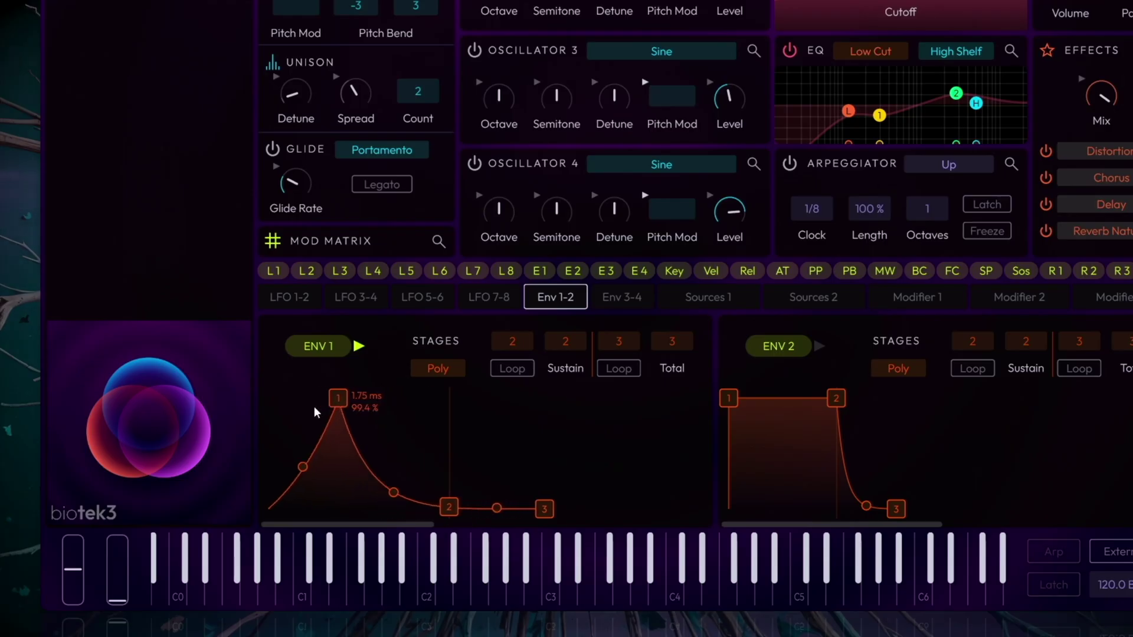
{"action": "left_click_drag", "start_coordinate": [338, 399], "coordinate": [333, 401]}
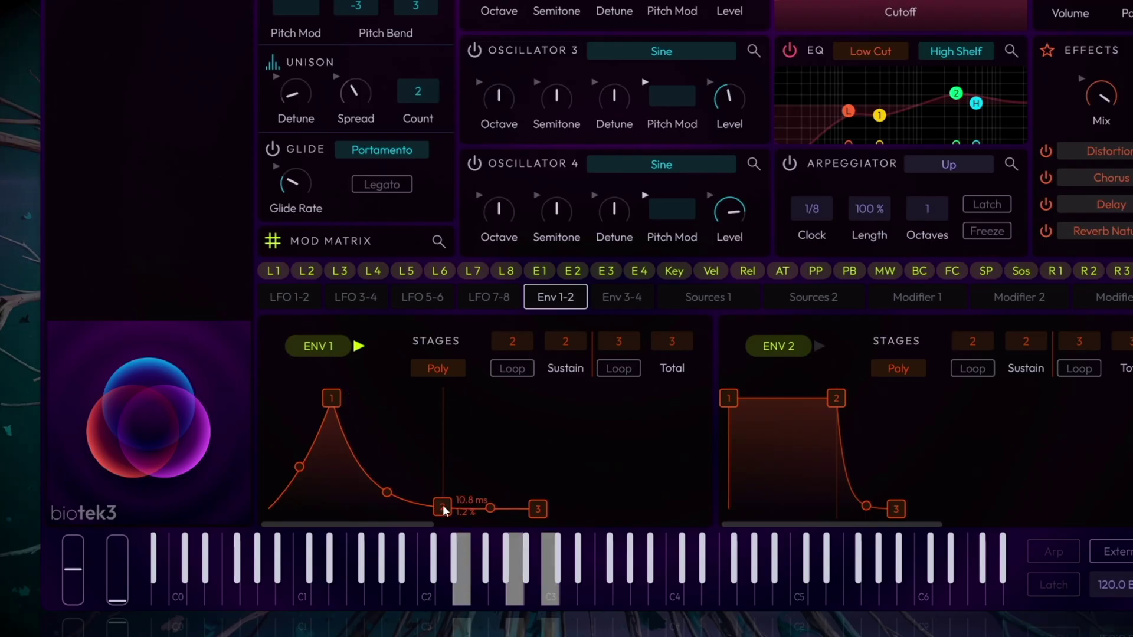
{"action": "left_click_drag", "start_coordinate": [442, 506], "coordinate": [424, 508]}
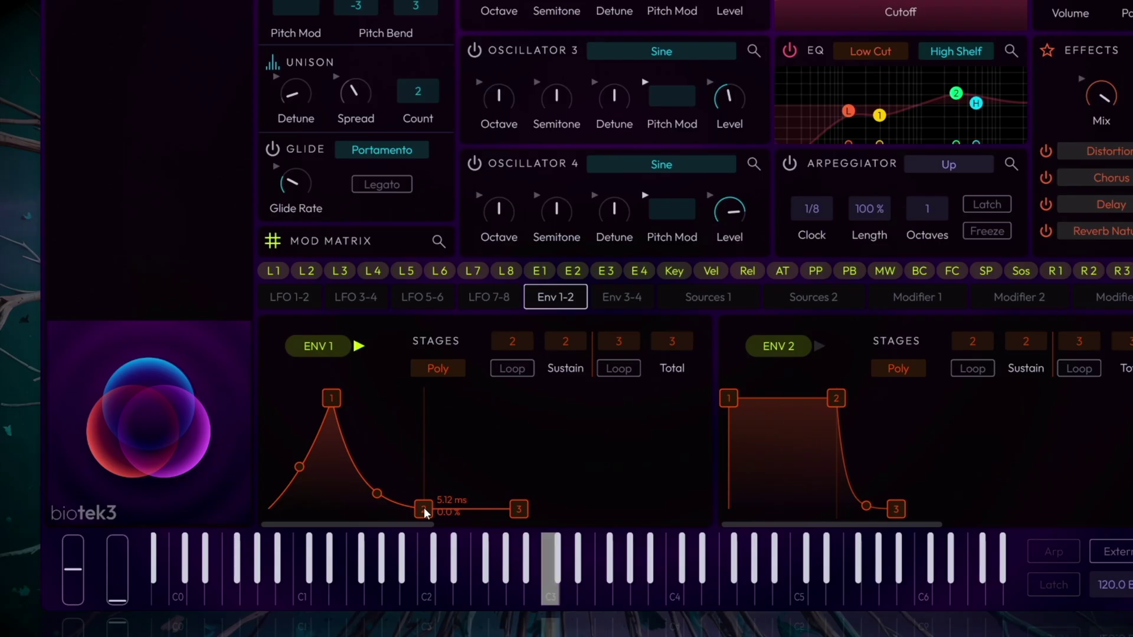
{"action": "mouse_move", "coordinate": [423, 507]}
{"action": "left_mouse_down"}
{"action": "mouse_move", "coordinate": [447, 511]}
{"action": "mouse_move", "coordinate": [432, 509]}
{"action": "left_mouse_up"}
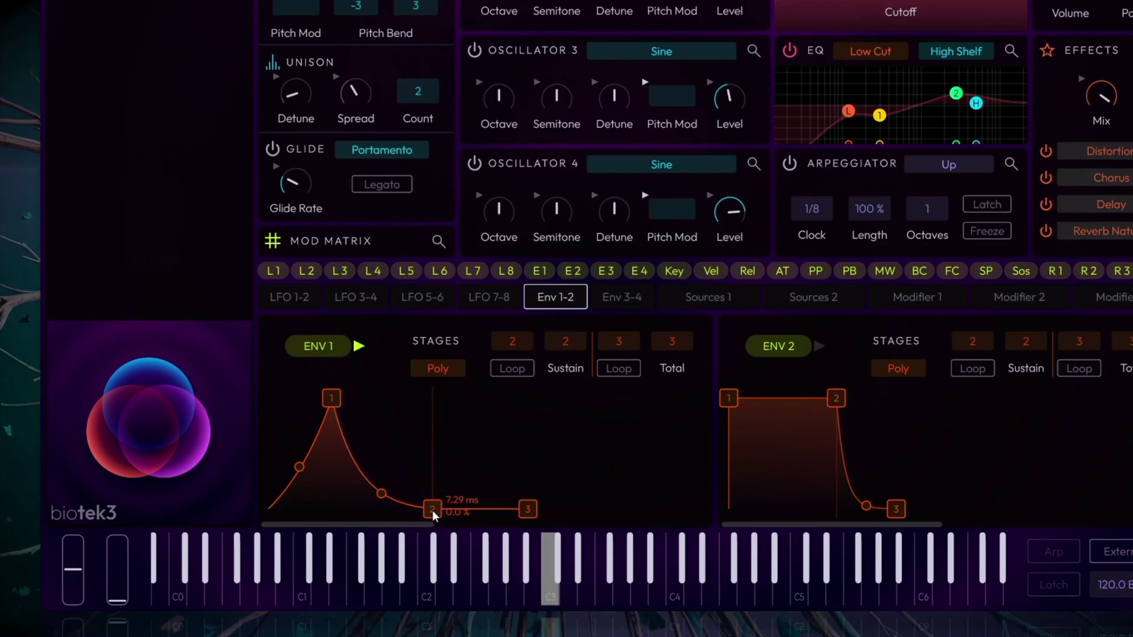